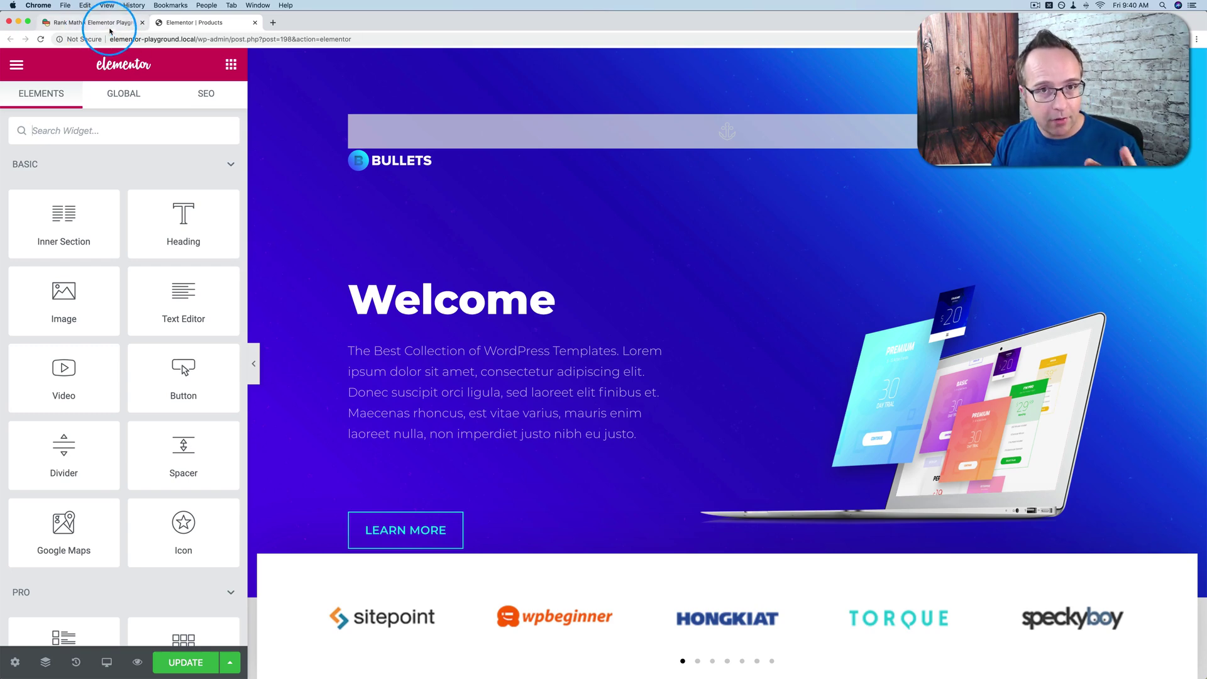
Step: Find the active Rank Math SEO 1.0.37 plugin in the Installed Plugins list and highlight its name
{"action": "left_click", "coordinate": [110, 23]}
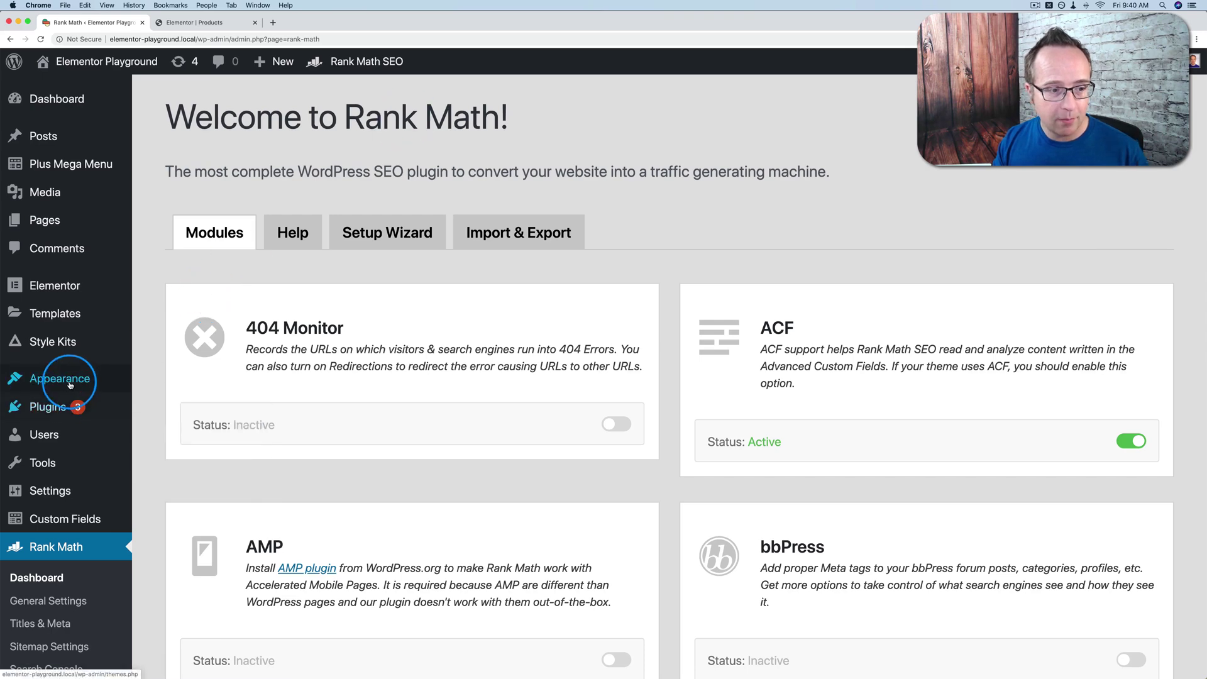
{"action": "left_click", "coordinate": [189, 416]}
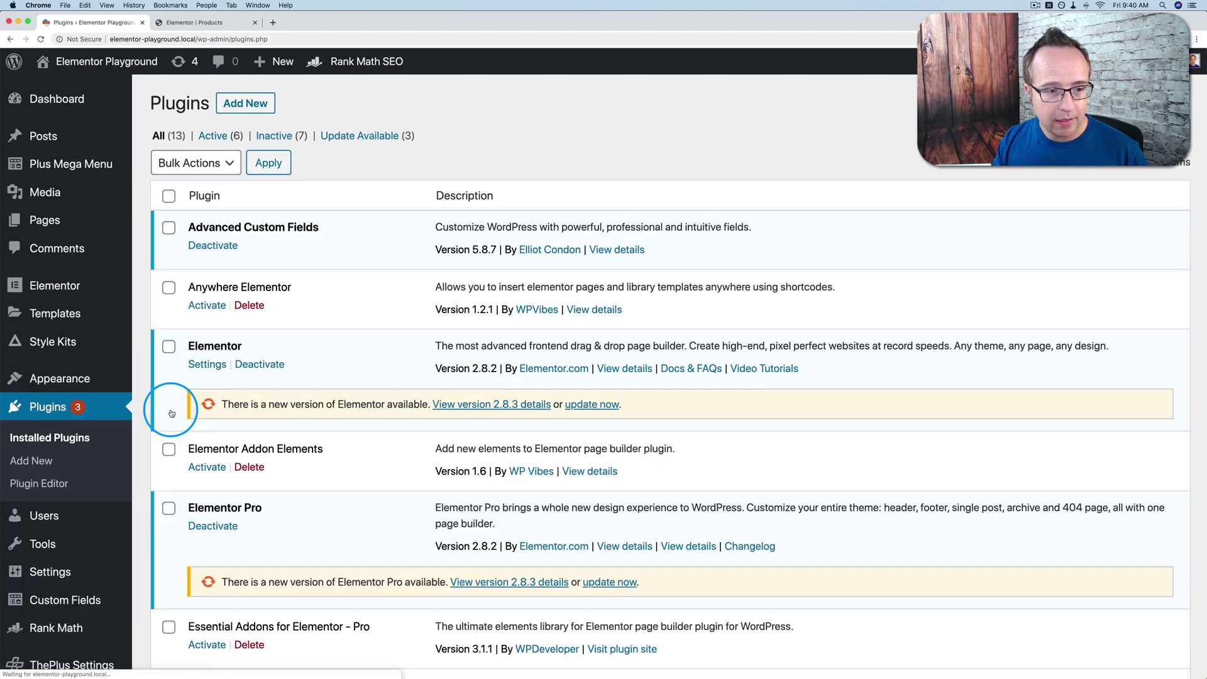
{"action": "scroll", "coordinate": [179, 310], "scroll_direction": "down", "scroll_amount": 10}
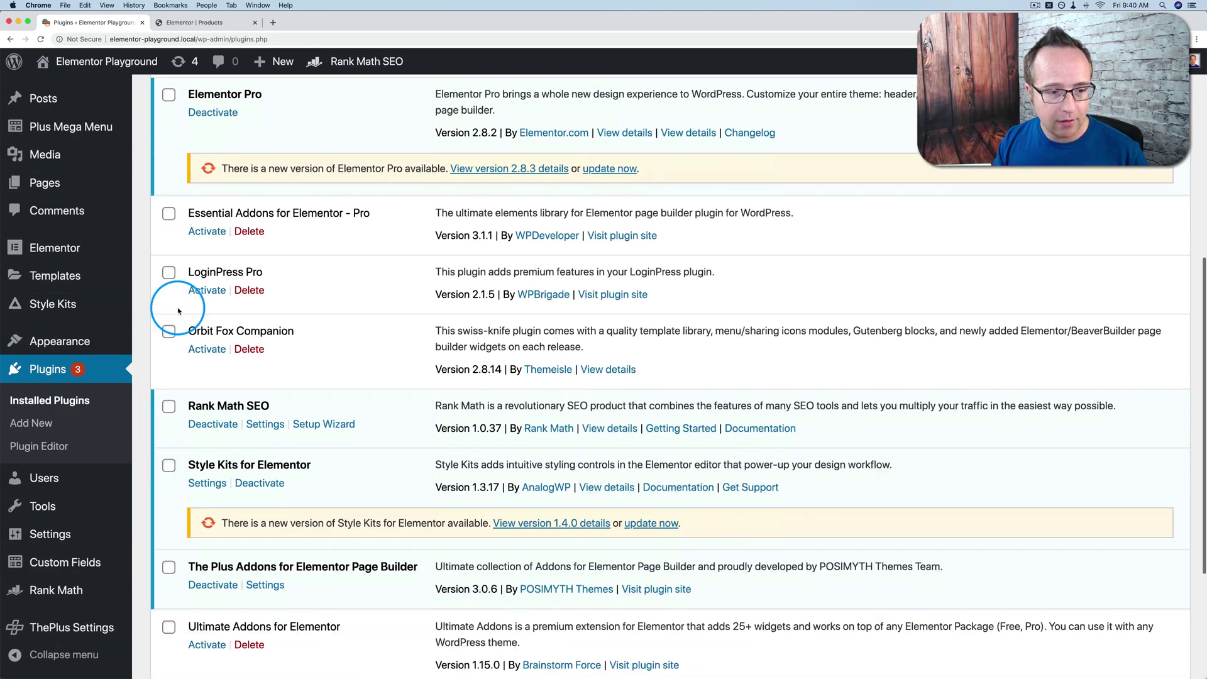
{"action": "left_click_drag", "start_coordinate": [188, 289], "coordinate": [291, 292]}
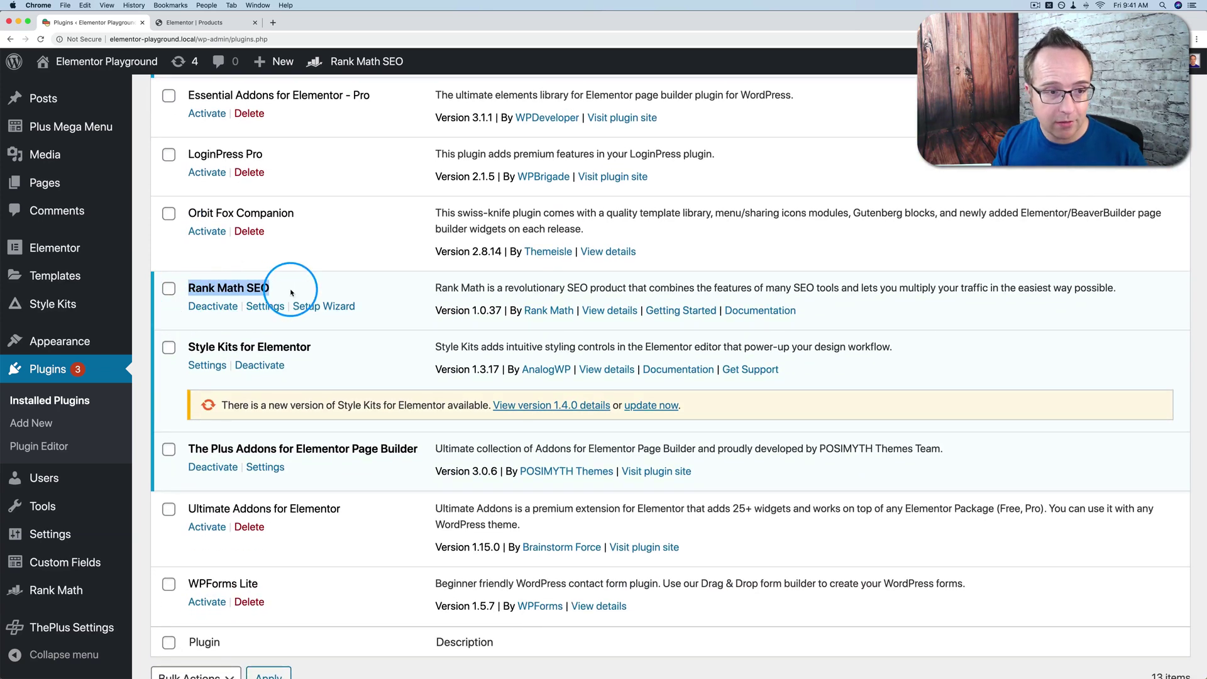
{"action": "scroll", "coordinate": [292, 293], "scroll_direction": "up", "scroll_amount": 5}
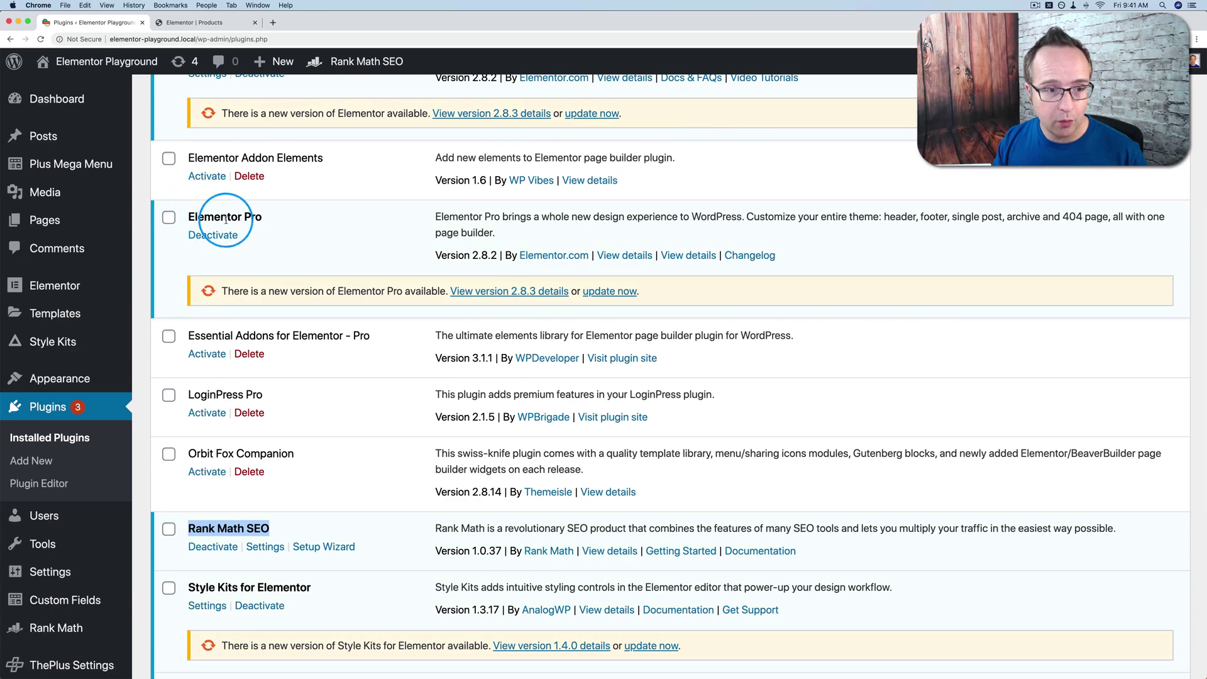
{"action": "scroll", "coordinate": [232, 220], "scroll_direction": "up", "scroll_amount": 2}
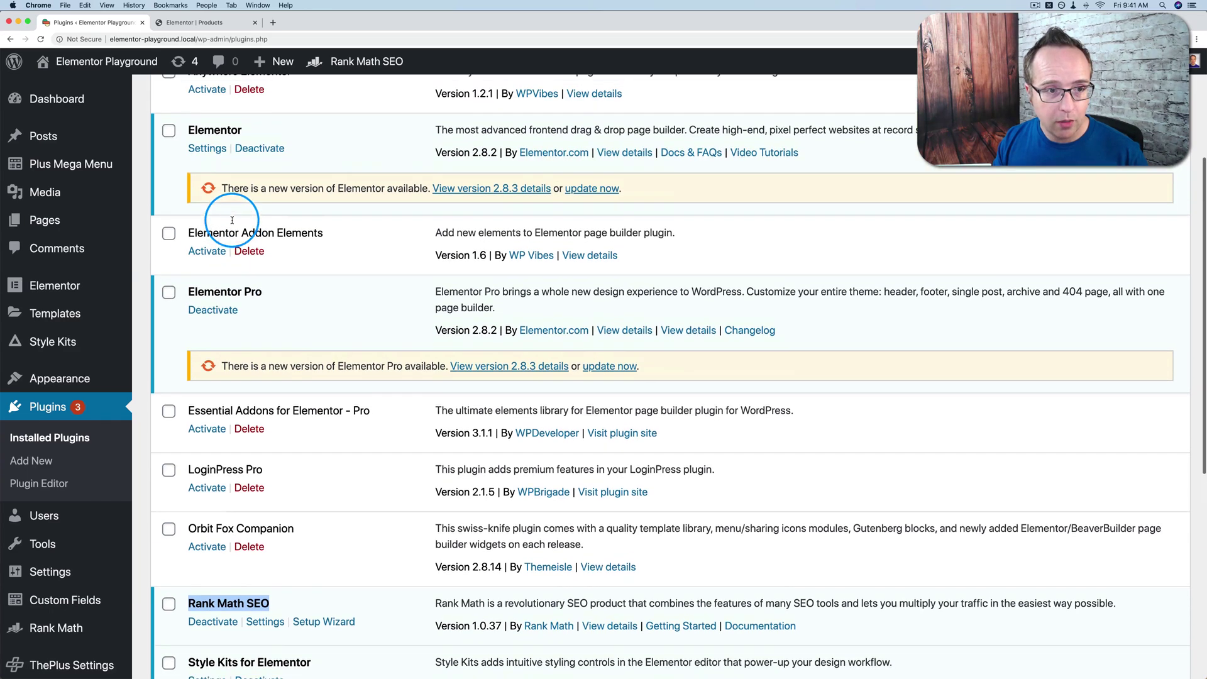
Step: Return to the Products page editor and show its Rank Math SEO panel, scoring 6/100
{"action": "left_click", "coordinate": [223, 24]}
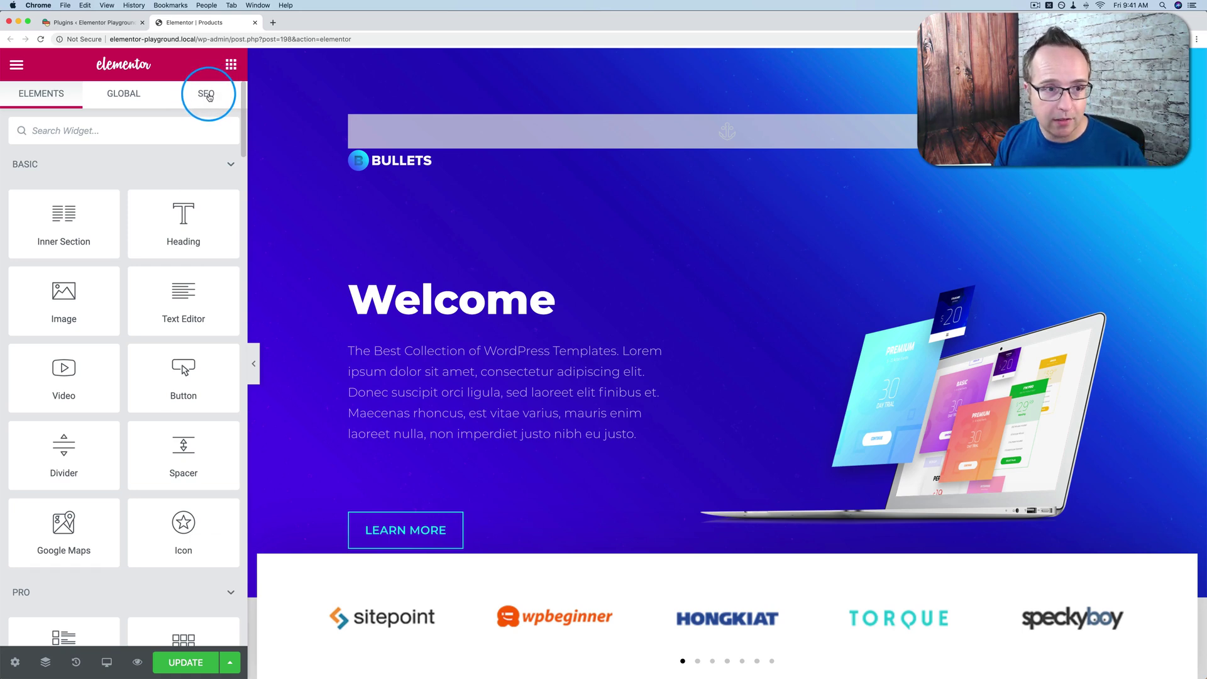
{"action": "left_click", "coordinate": [208, 95]}
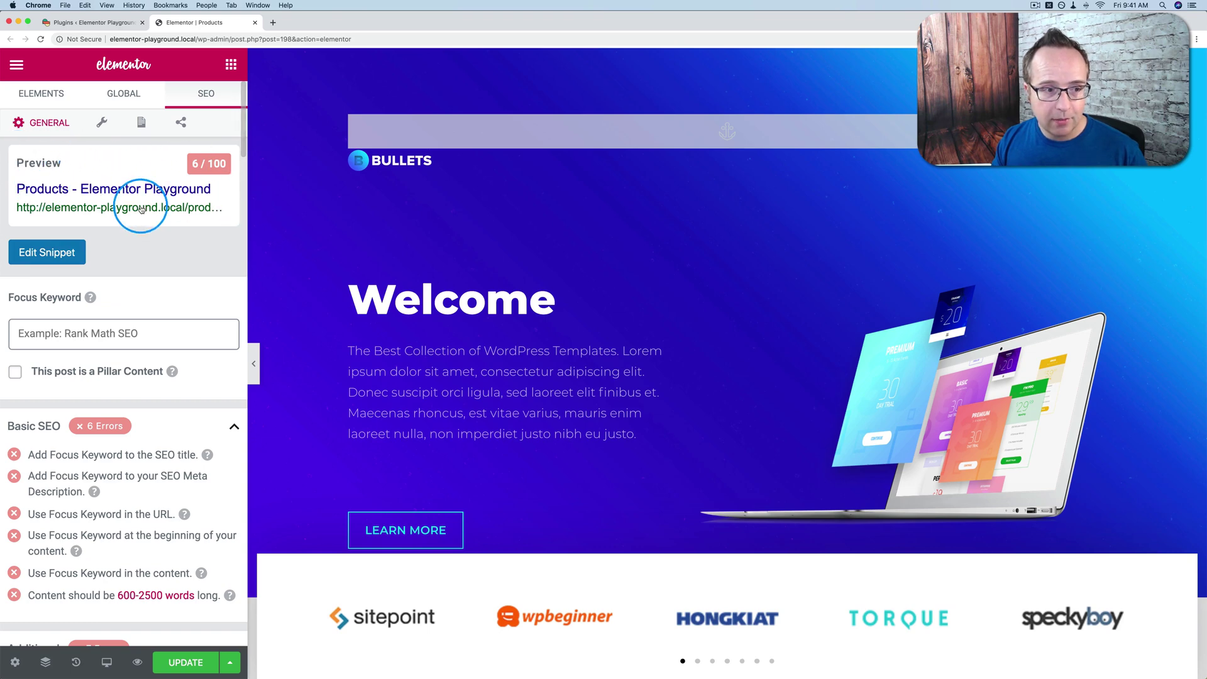
{"action": "left_click", "coordinate": [37, 255]}
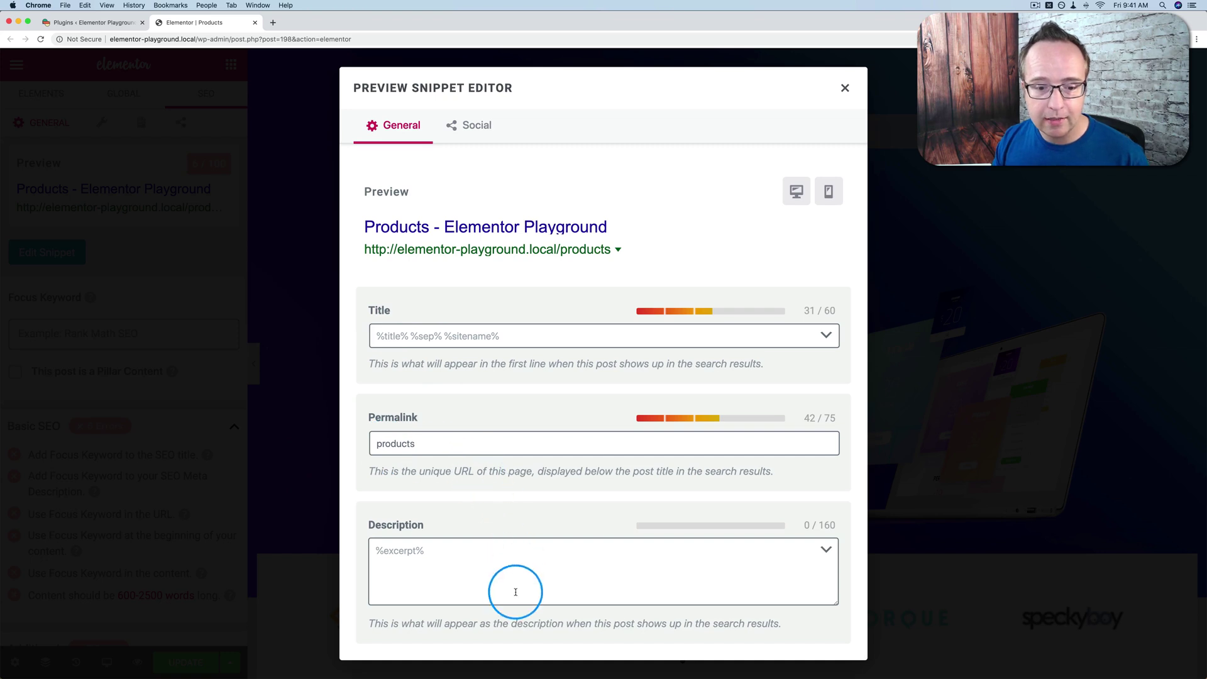
{"action": "left_click", "coordinate": [489, 125]}
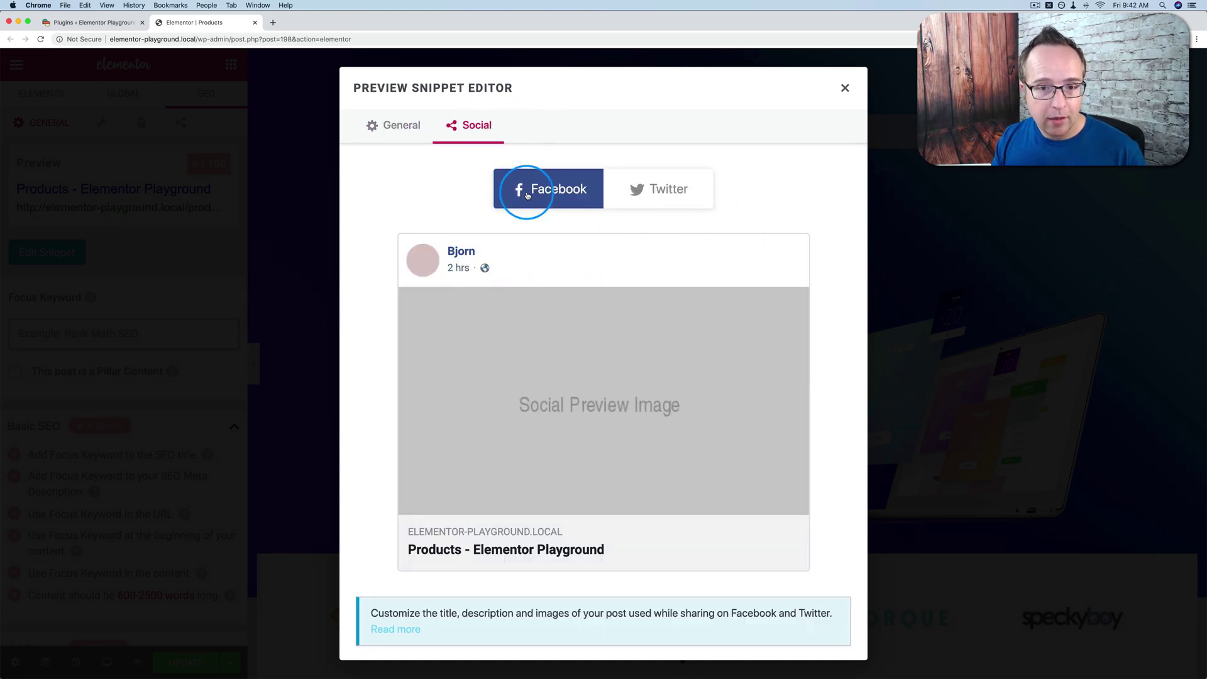
{"action": "left_click", "coordinate": [662, 202]}
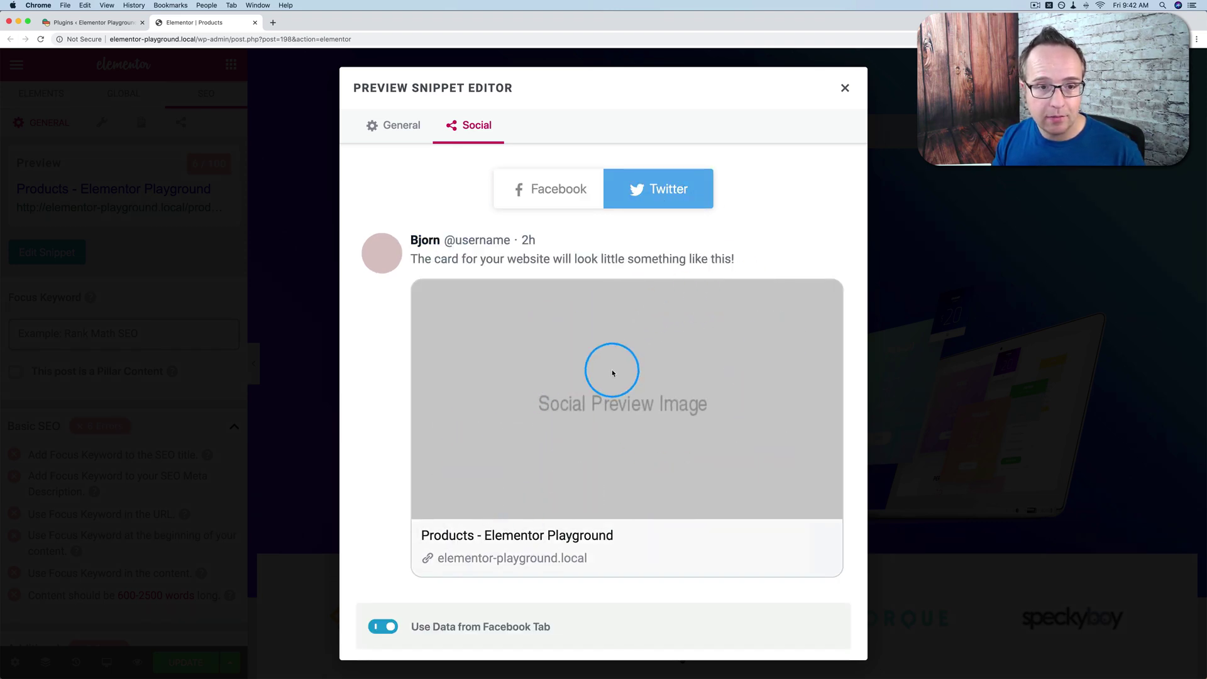
{"action": "left_click", "coordinate": [401, 120]}
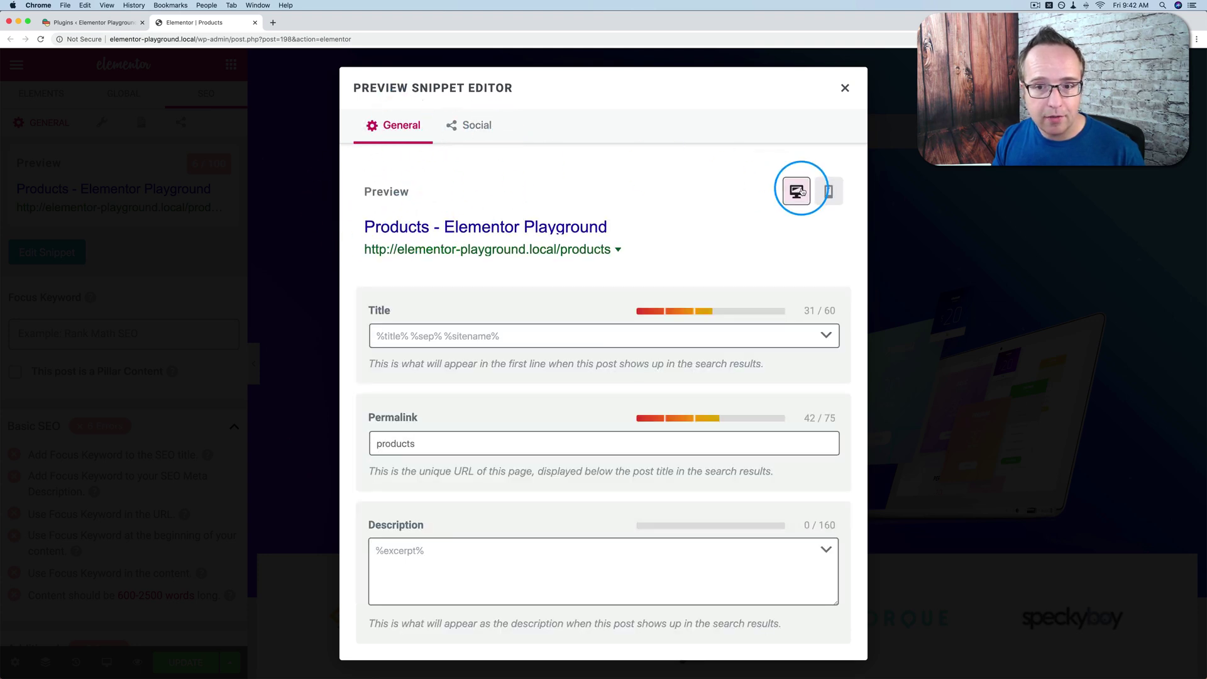
{"action": "left_click", "coordinate": [828, 192]}
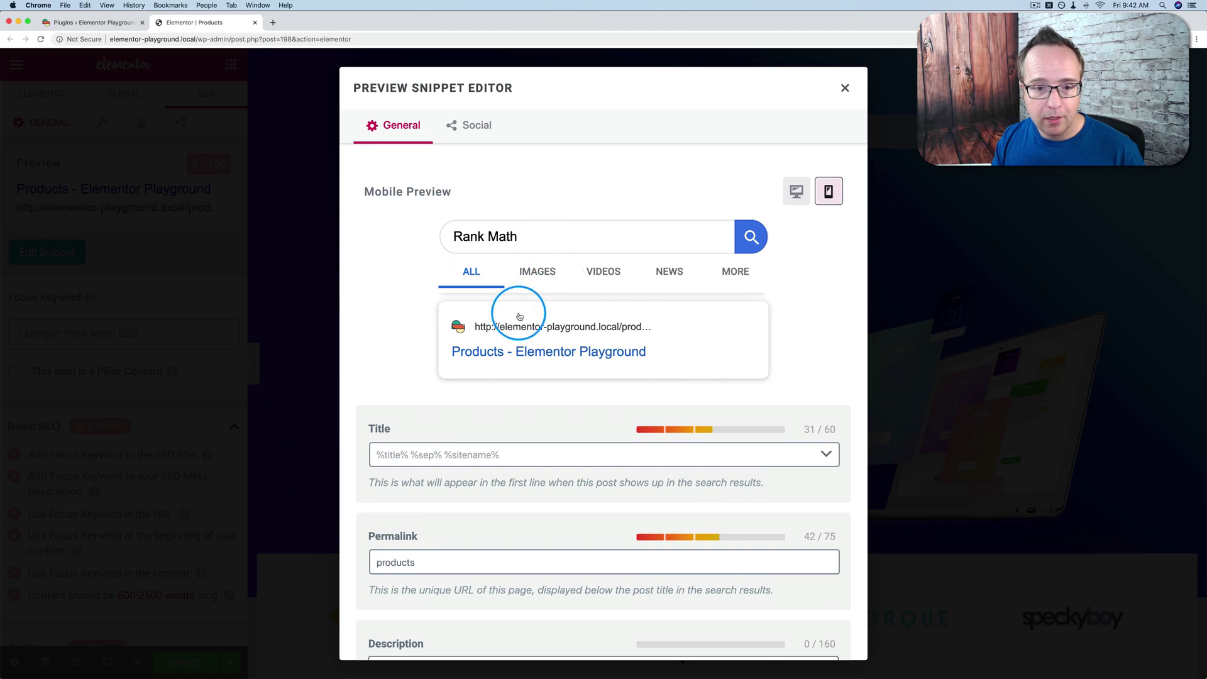
Step: Close the snippet editor and type 'products' into the Focus Keyword field
{"action": "left_click", "coordinate": [845, 87]}
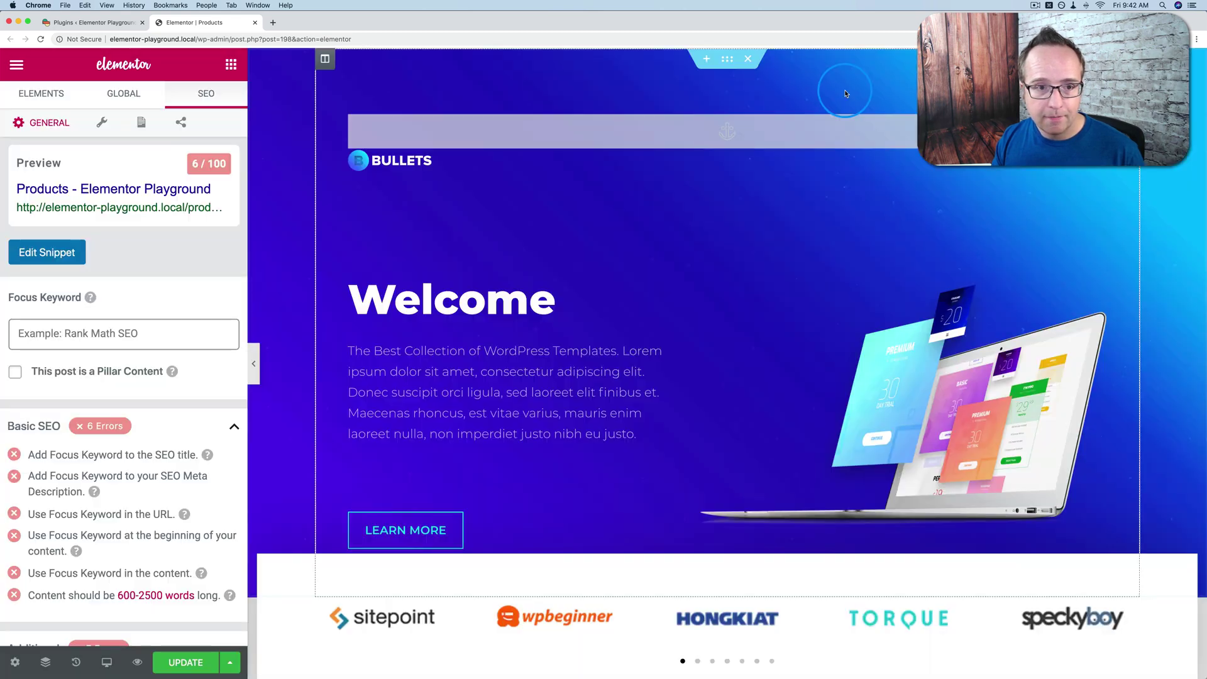
{"action": "scroll", "coordinate": [101, 220], "scroll_direction": "down", "scroll_amount": 2}
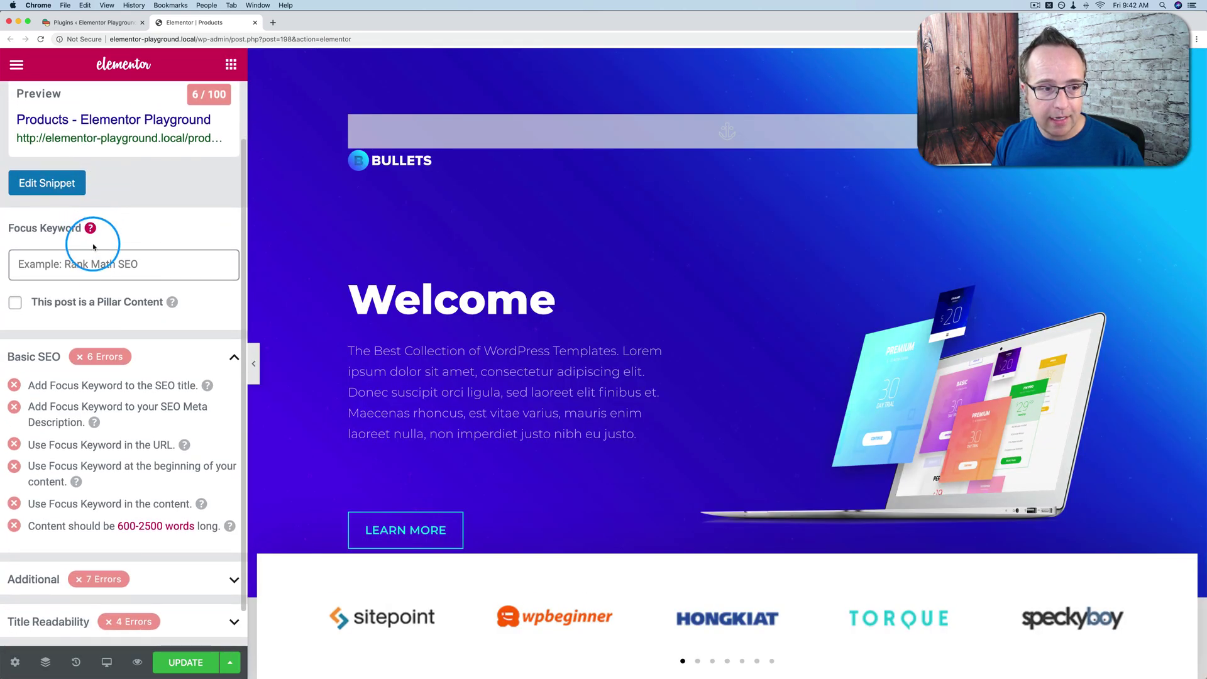
{"action": "left_click", "coordinate": [93, 264]}
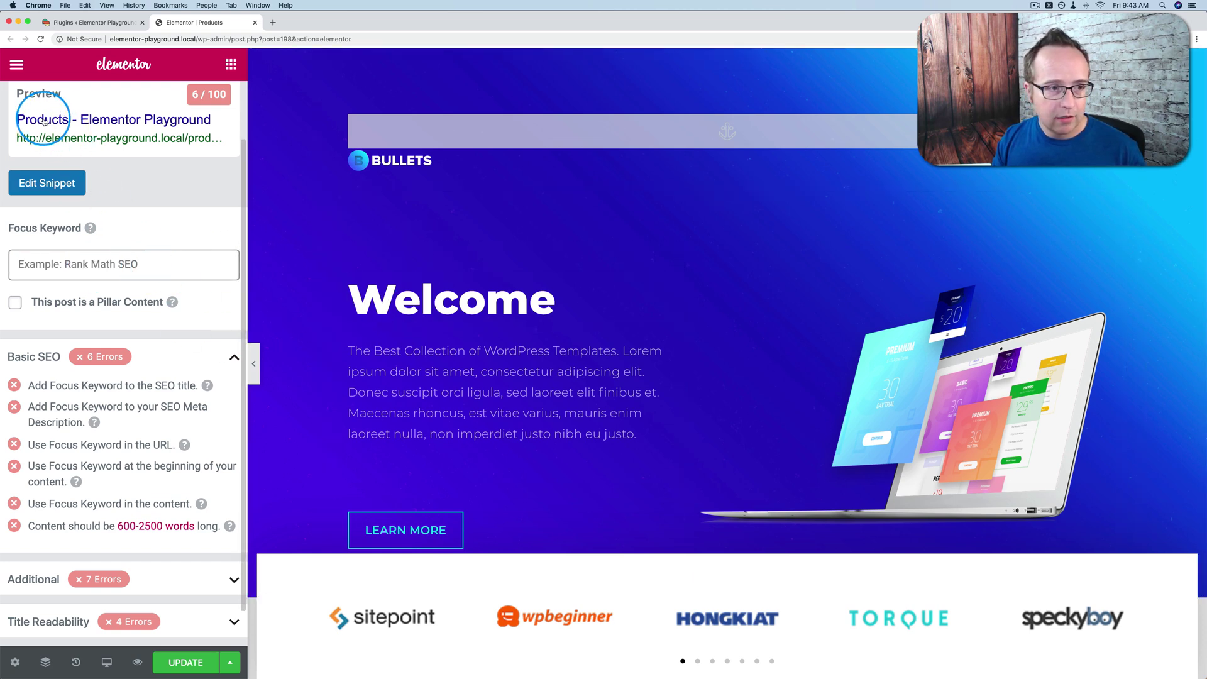
{"action": "left_click", "coordinate": [124, 264]}
{"action": "type", "text": "products"}
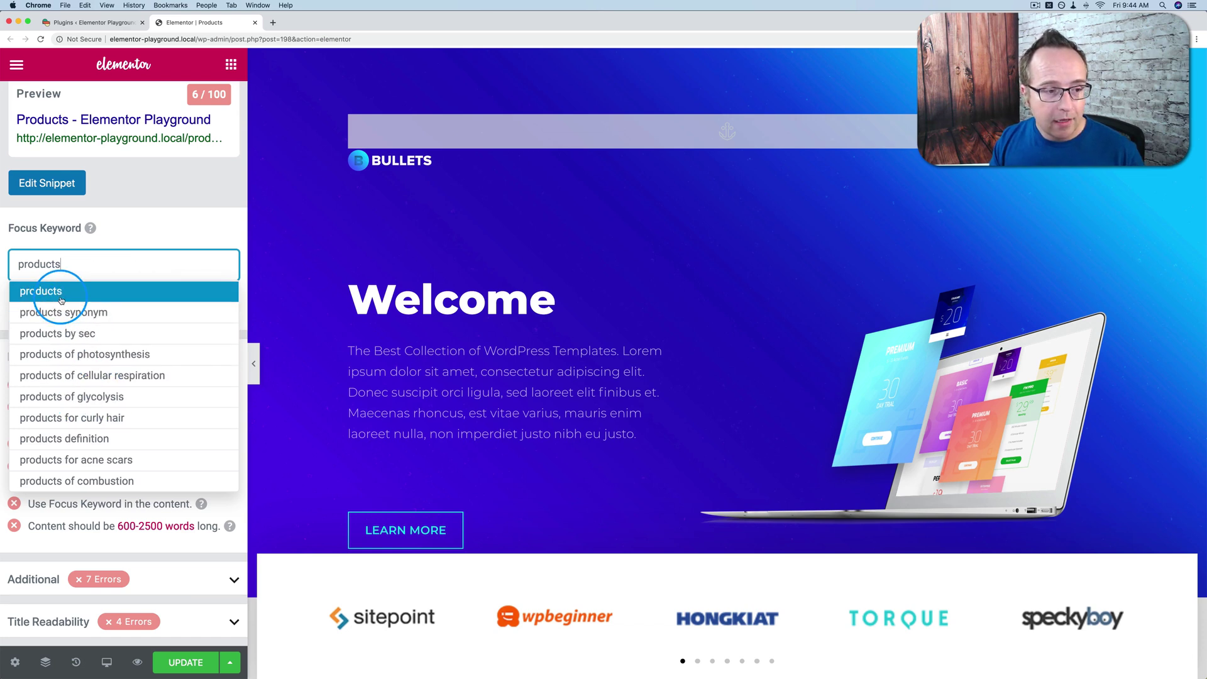
Step: Accept the 'products' keyword suggestion, then review the passing title check and missing meta description check
{"action": "left_click", "coordinate": [108, 294]}
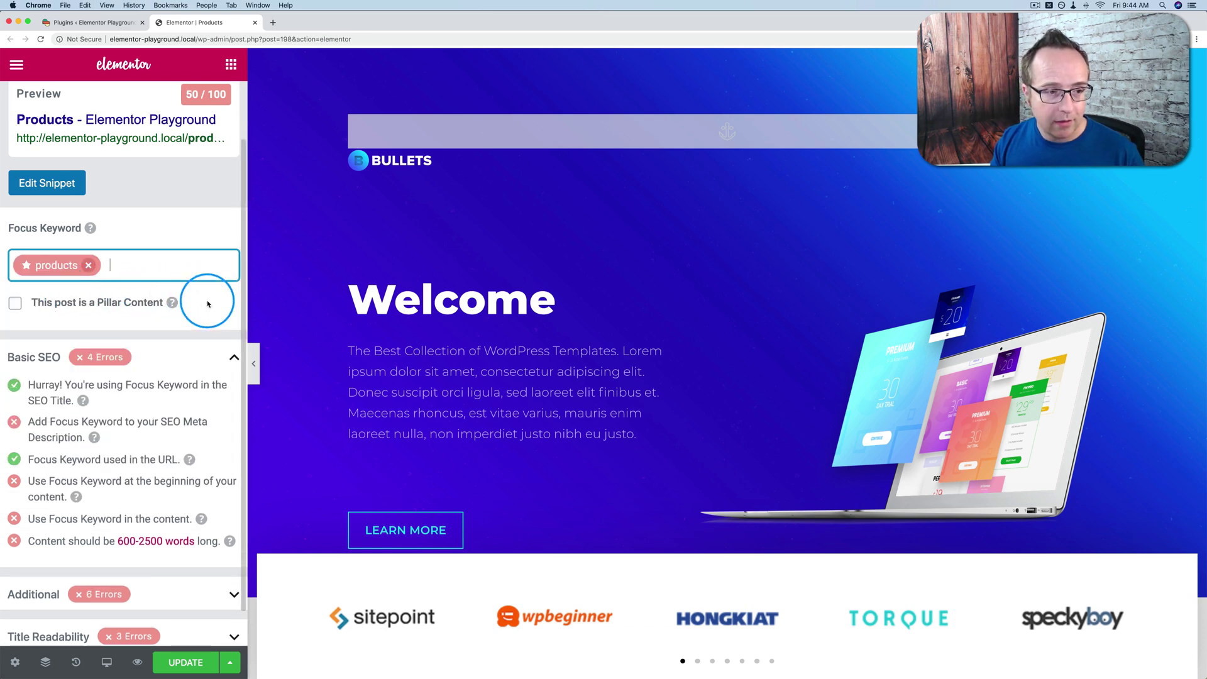
{"action": "scroll", "coordinate": [189, 289], "scroll_direction": "down", "scroll_amount": 2}
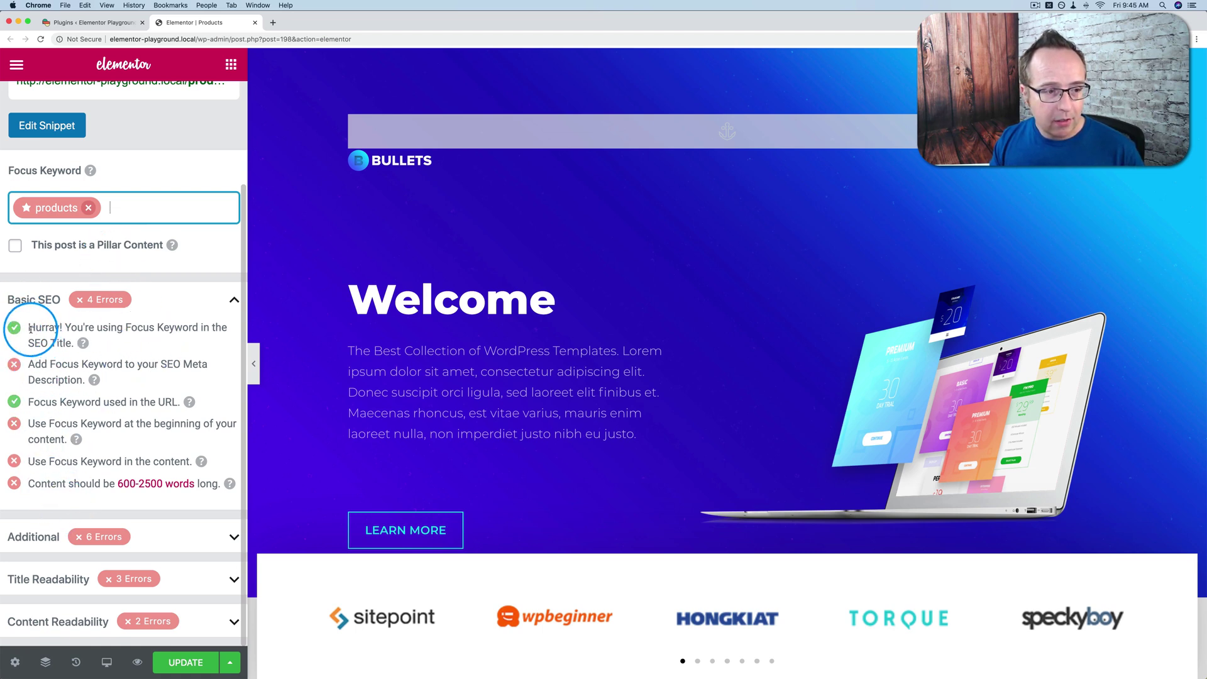
{"action": "left_click_drag", "start_coordinate": [25, 327], "coordinate": [135, 350]}
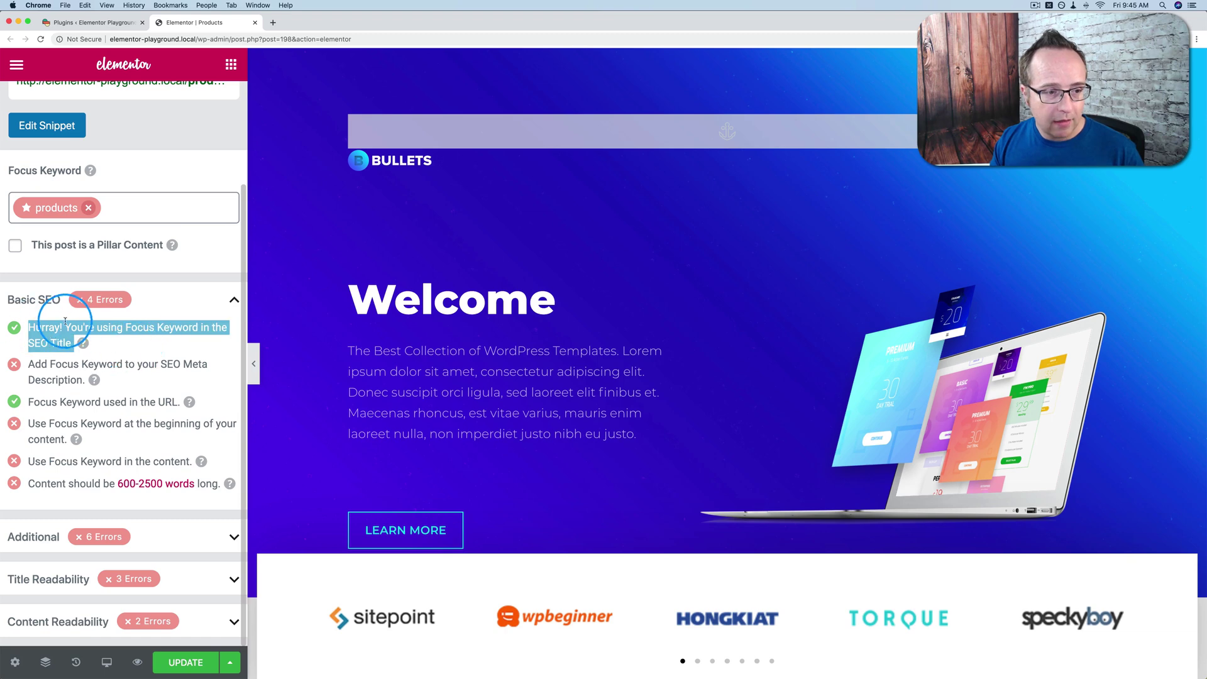
{"action": "left_click_drag", "start_coordinate": [34, 364], "coordinate": [129, 384]}
Step: Write 'Products' as the meta description in the snippet editor, cutting Basic SEO errors to 3
{"action": "left_click", "coordinate": [51, 134]}
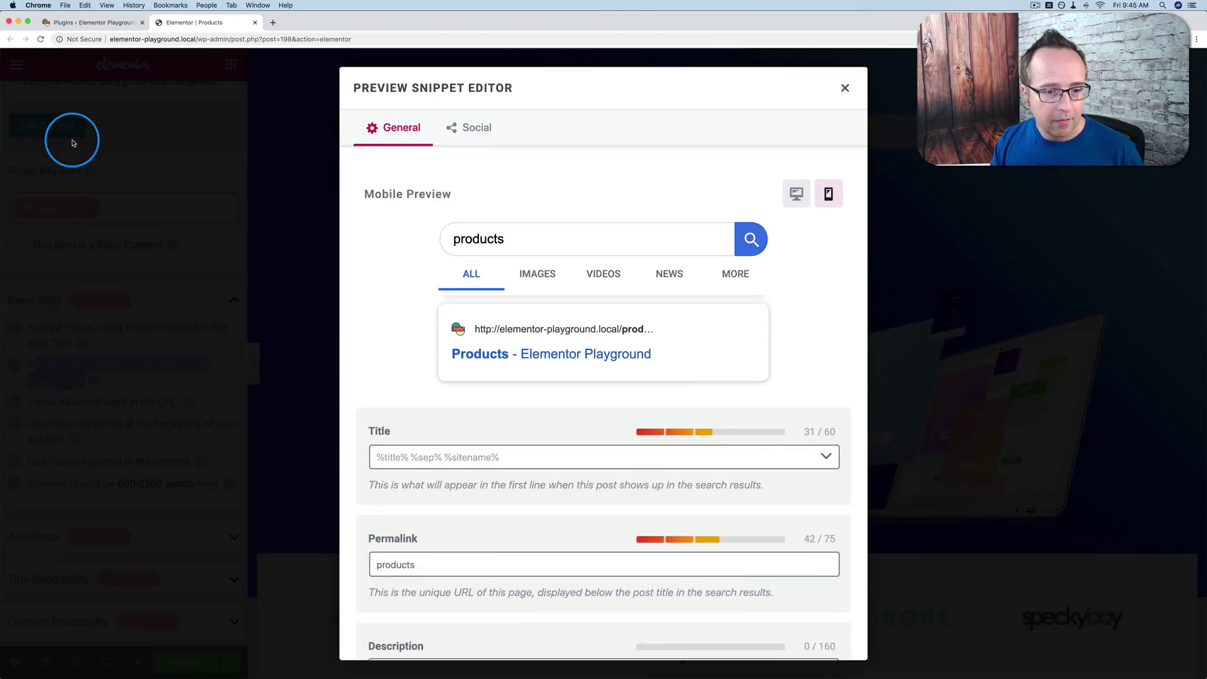
{"action": "scroll", "coordinate": [522, 602], "scroll_direction": "down", "scroll_amount": 3}
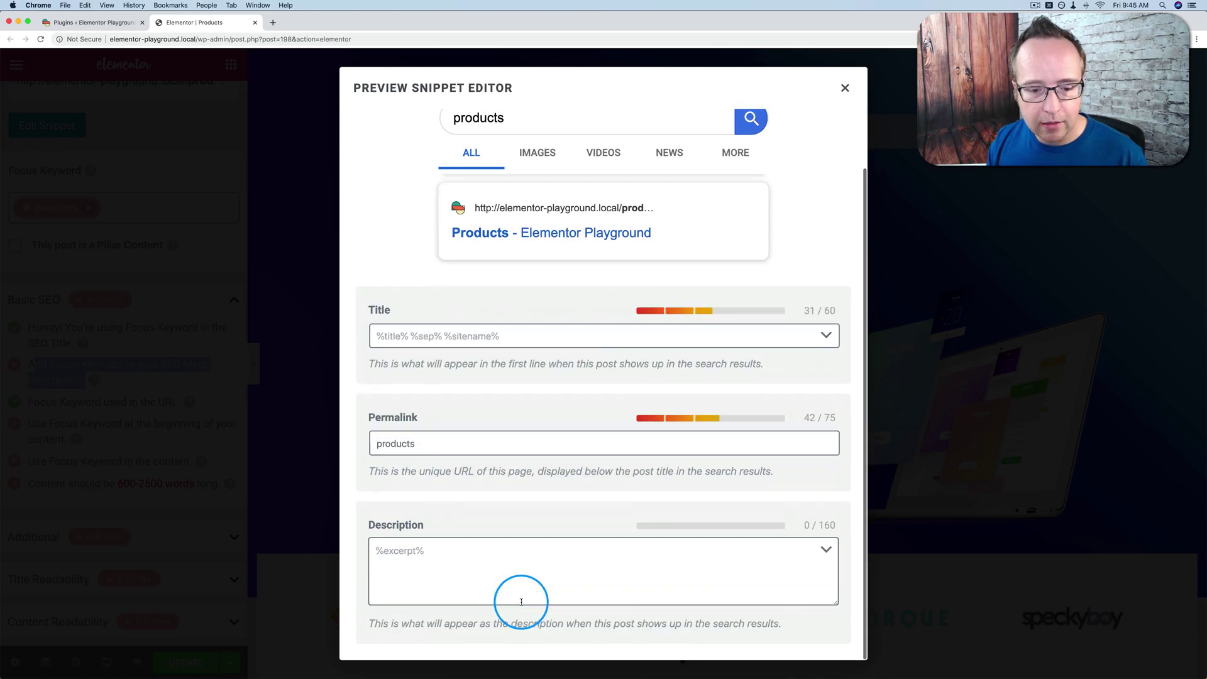
{"action": "left_click", "coordinate": [489, 568]}
{"action": "type", "text": "Products"}
{"action": "scroll", "coordinate": [762, 541], "scroll_direction": "down", "scroll_amount": 1}
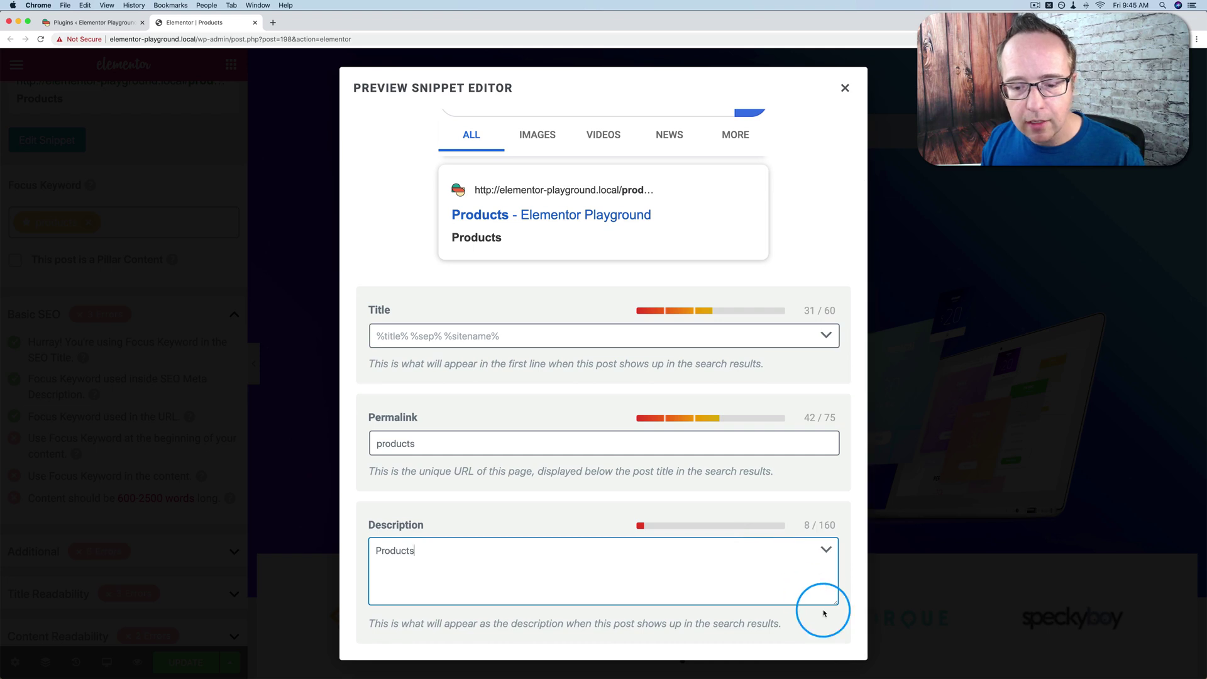
{"action": "left_click", "coordinate": [845, 88]}
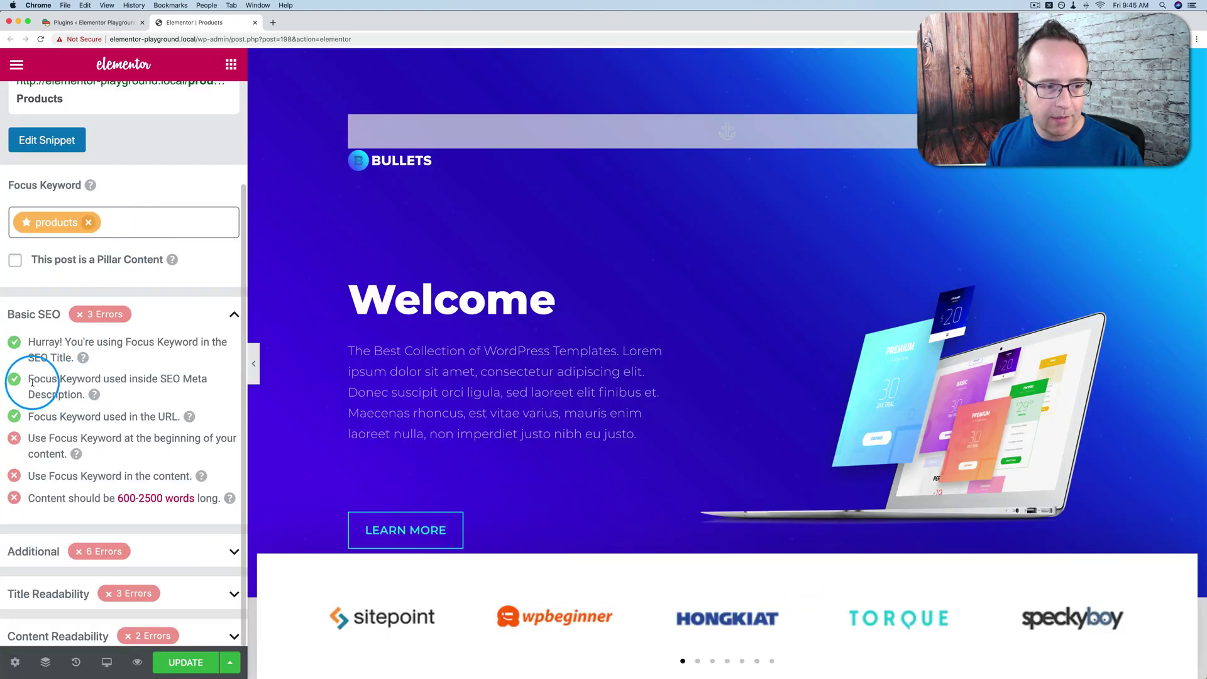
{"action": "left_click_drag", "start_coordinate": [31, 380], "coordinate": [64, 393]}
{"action": "scroll", "coordinate": [73, 385], "scroll_direction": "down", "scroll_amount": 1}
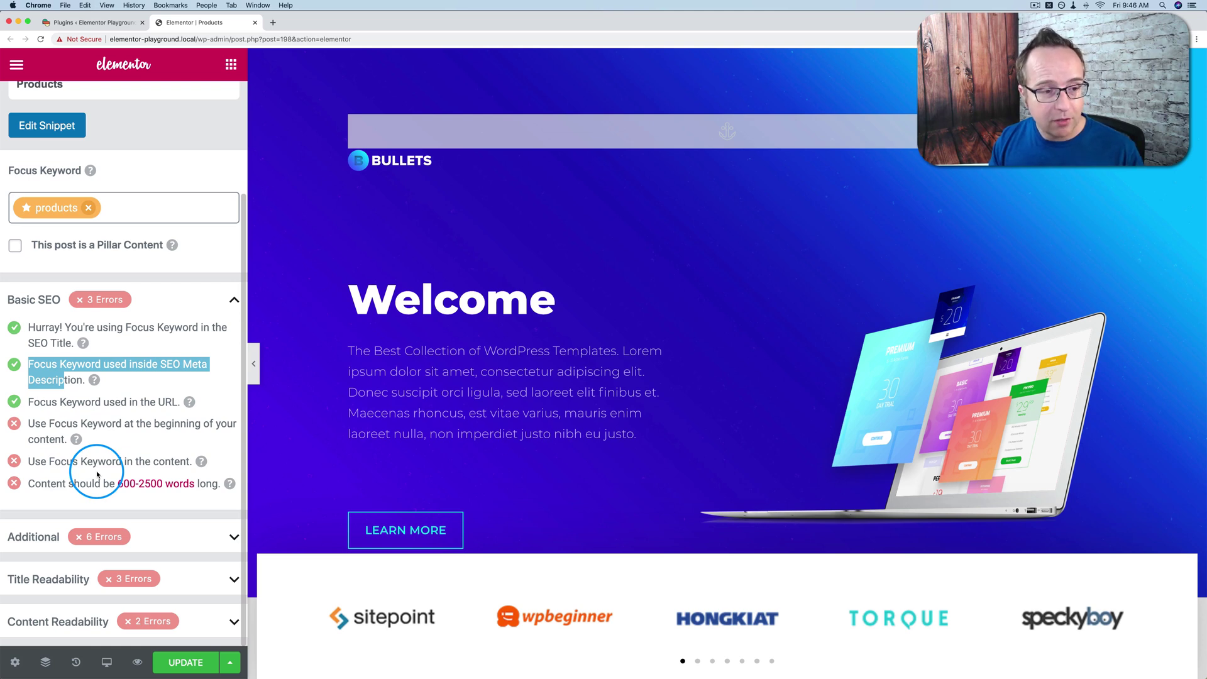
Step: Collapse Basic SEO and expand the Additional checklist, reviewing its 42-character URL check and six errors
{"action": "left_click", "coordinate": [229, 306]}
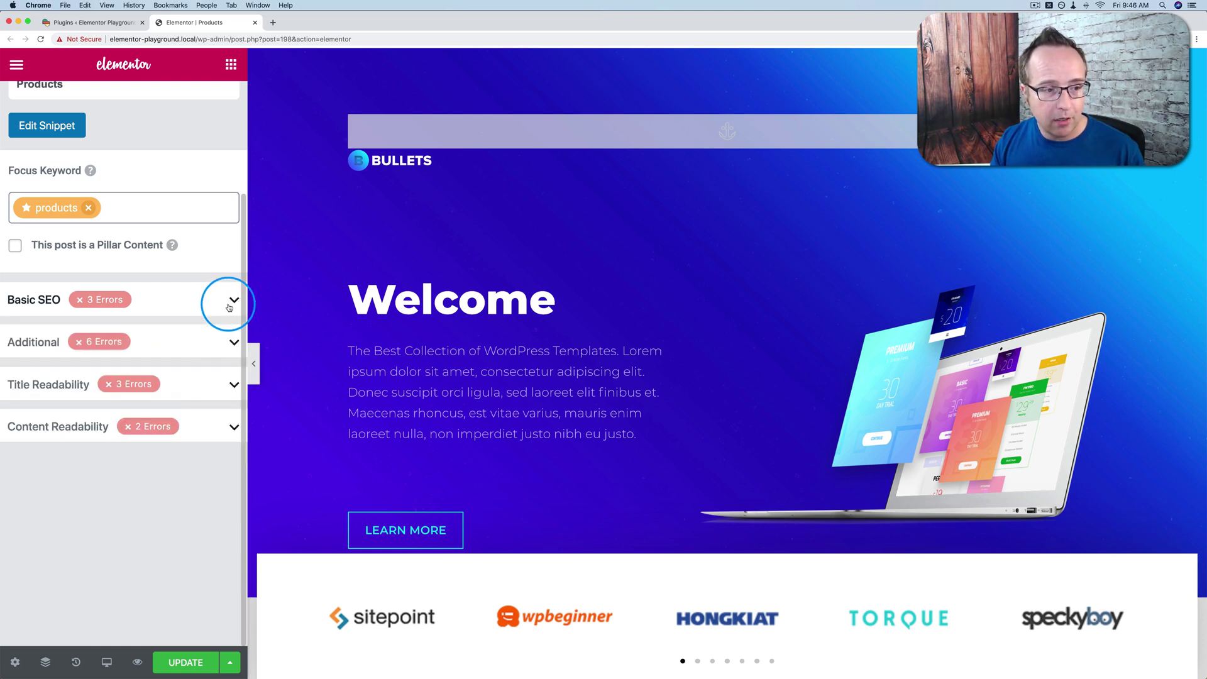
{"action": "left_click", "coordinate": [235, 342]}
{"action": "scroll", "coordinate": [151, 359], "scroll_direction": "down", "scroll_amount": 2}
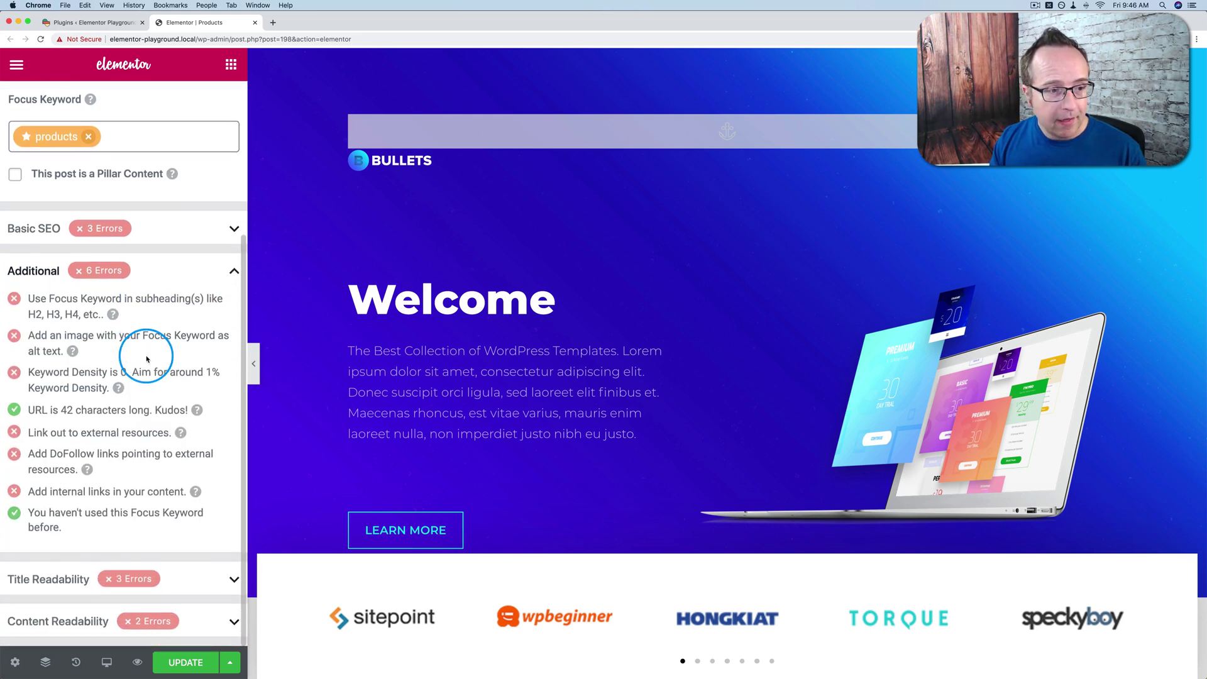
{"action": "left_click", "coordinate": [233, 229]}
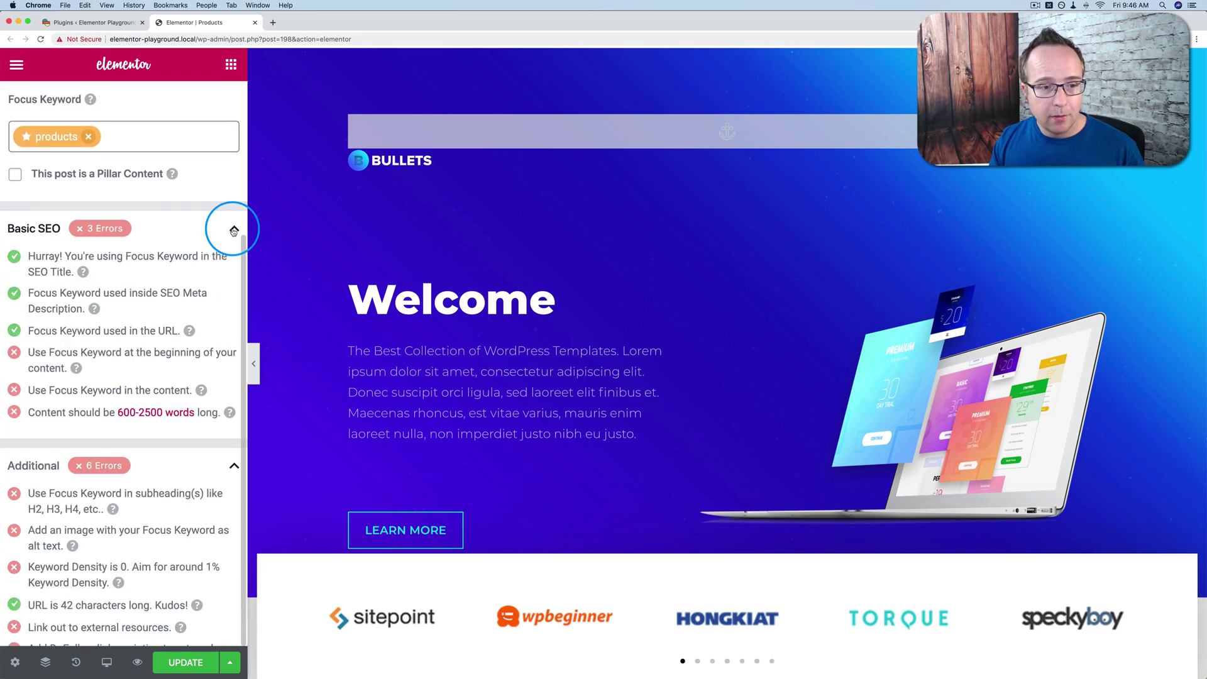
{"action": "scroll", "coordinate": [121, 398], "scroll_direction": "down", "scroll_amount": 3}
{"action": "scroll", "coordinate": [145, 315], "scroll_direction": "up", "scroll_amount": 2}
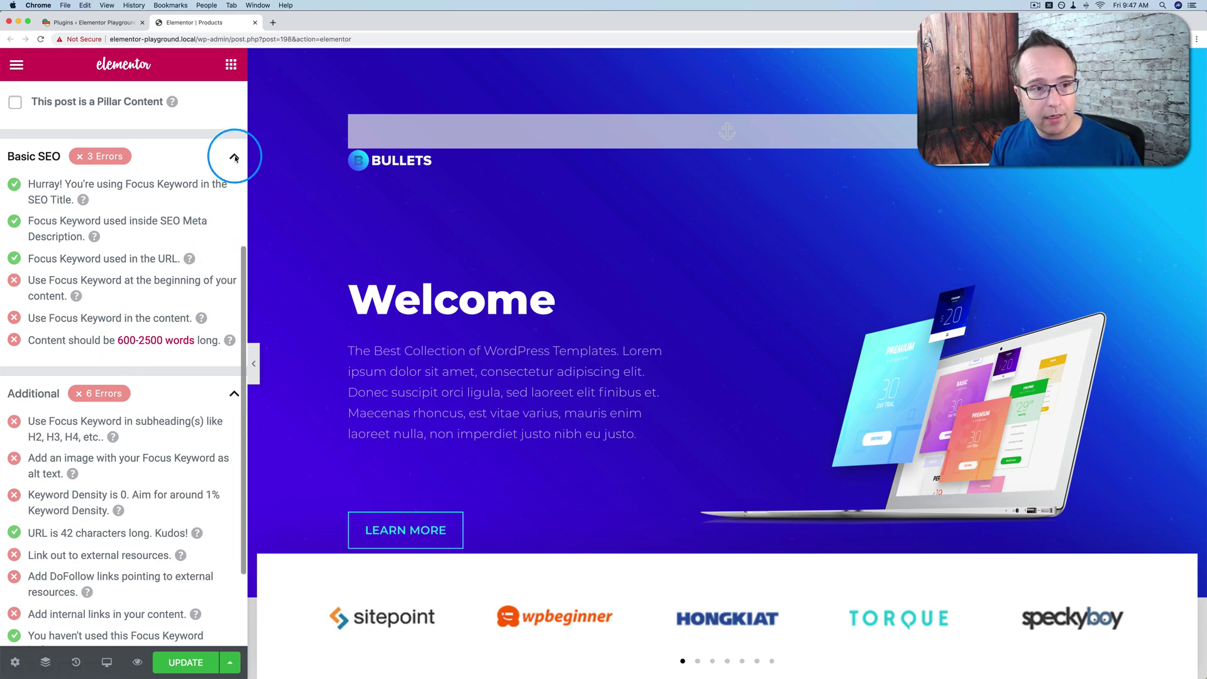
{"action": "scroll", "coordinate": [234, 157], "scroll_direction": "up", "scroll_amount": 5}
{"action": "scroll", "coordinate": [99, 390], "scroll_direction": "down", "scroll_amount": 6}
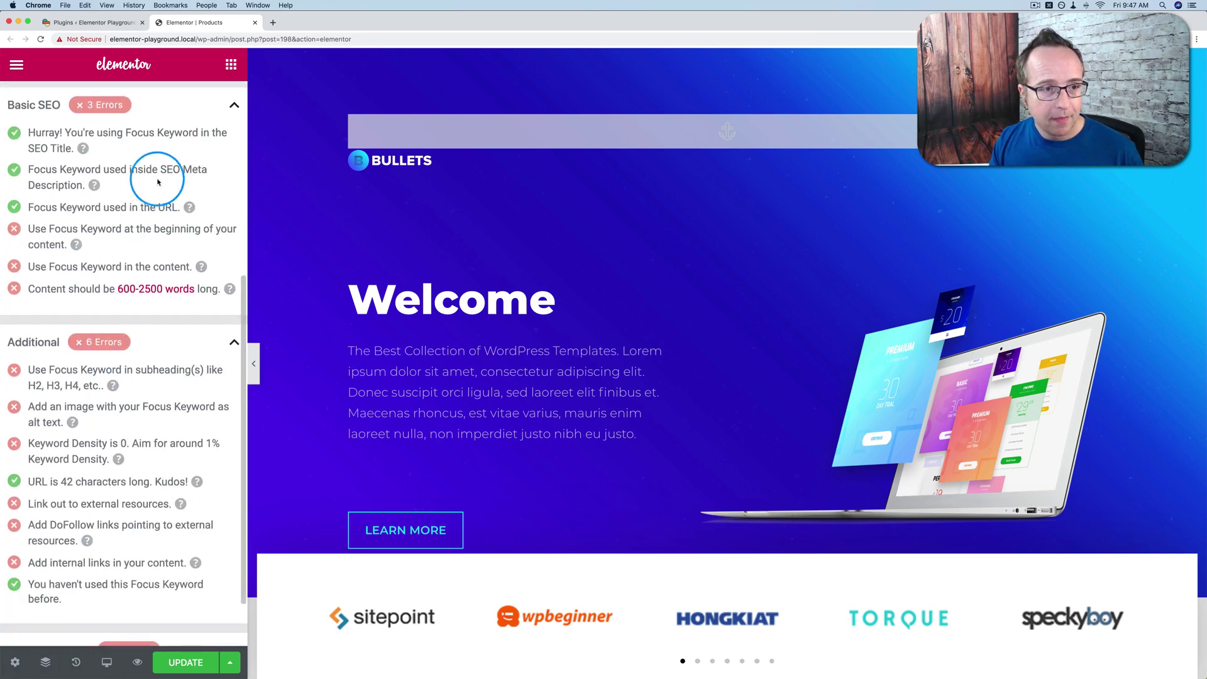
{"action": "scroll", "coordinate": [127, 329], "scroll_direction": "up", "scroll_amount": 5}
{"action": "scroll", "coordinate": [126, 318], "scroll_direction": "down", "scroll_amount": 2}
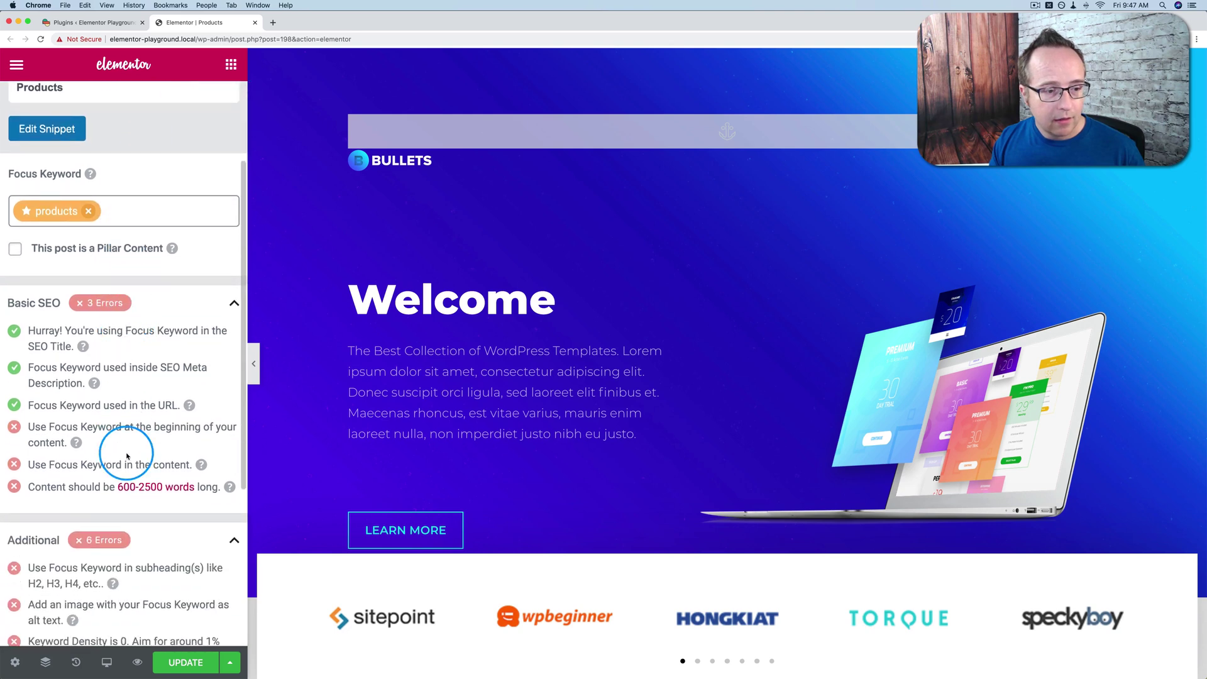
{"action": "scroll", "coordinate": [126, 455], "scroll_direction": "down", "scroll_amount": 3}
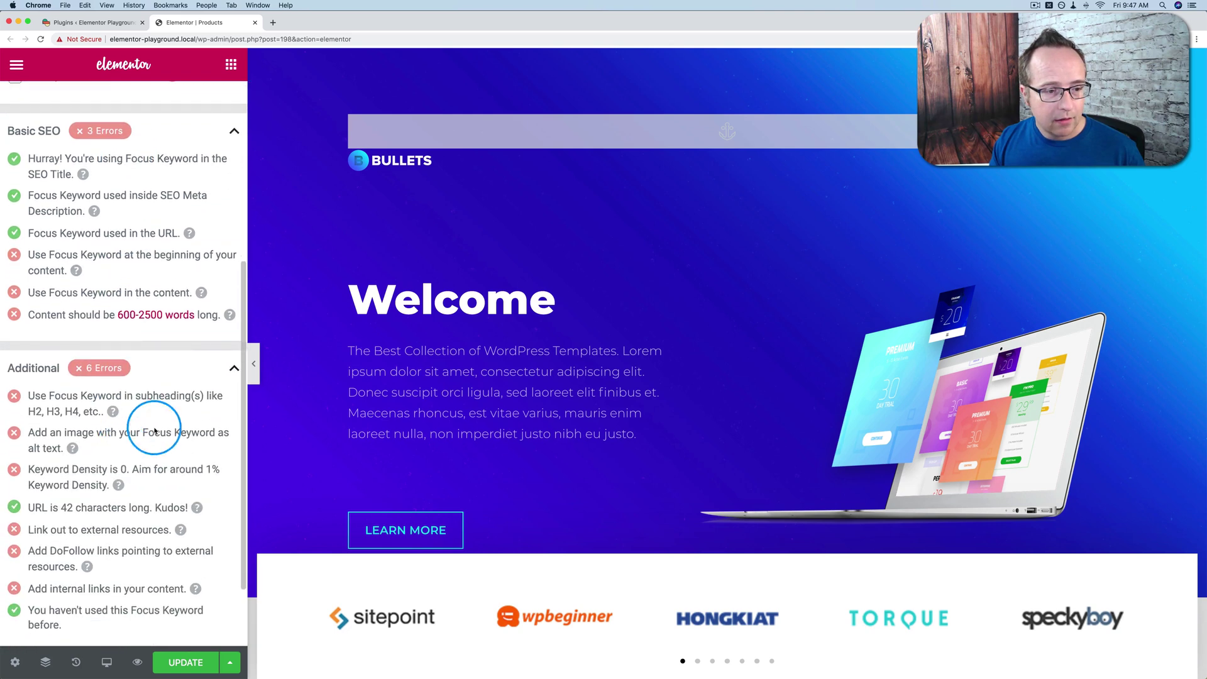
{"action": "left_click", "coordinate": [233, 134]}
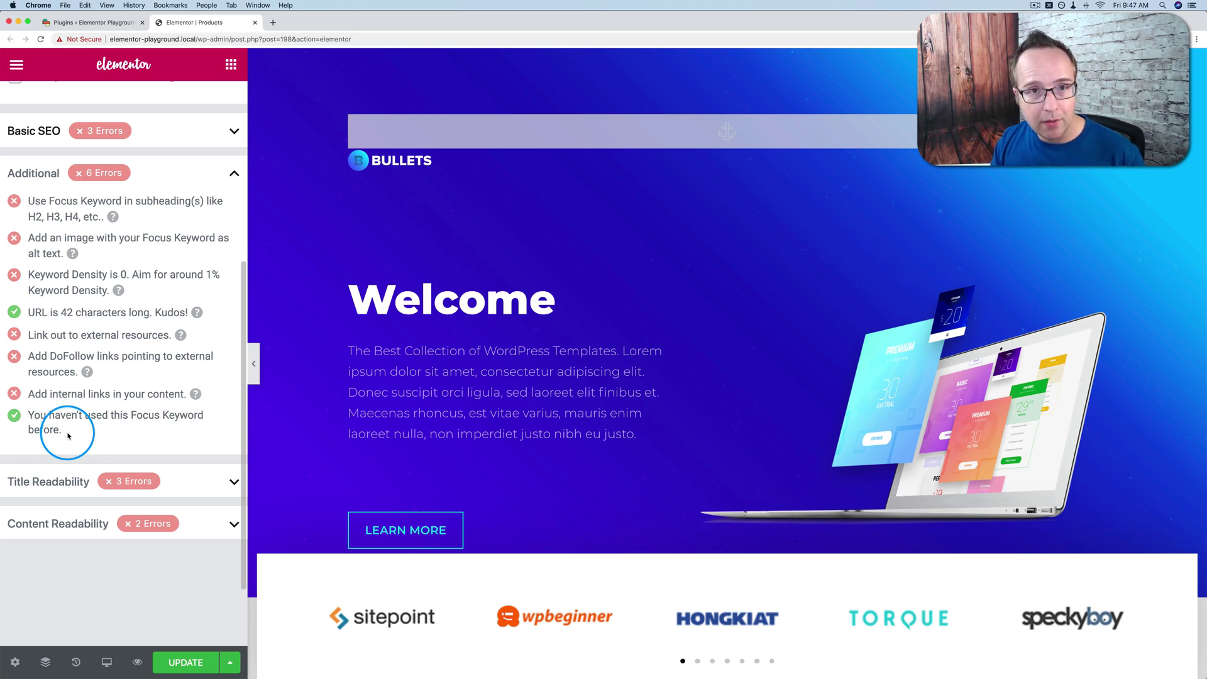
Step: Review the Title Readability checks, then expand Content Readability showing paragraph and image errors
{"action": "scroll", "coordinate": [132, 381], "scroll_direction": "down", "scroll_amount": 1}
{"action": "left_click", "coordinate": [192, 179]}
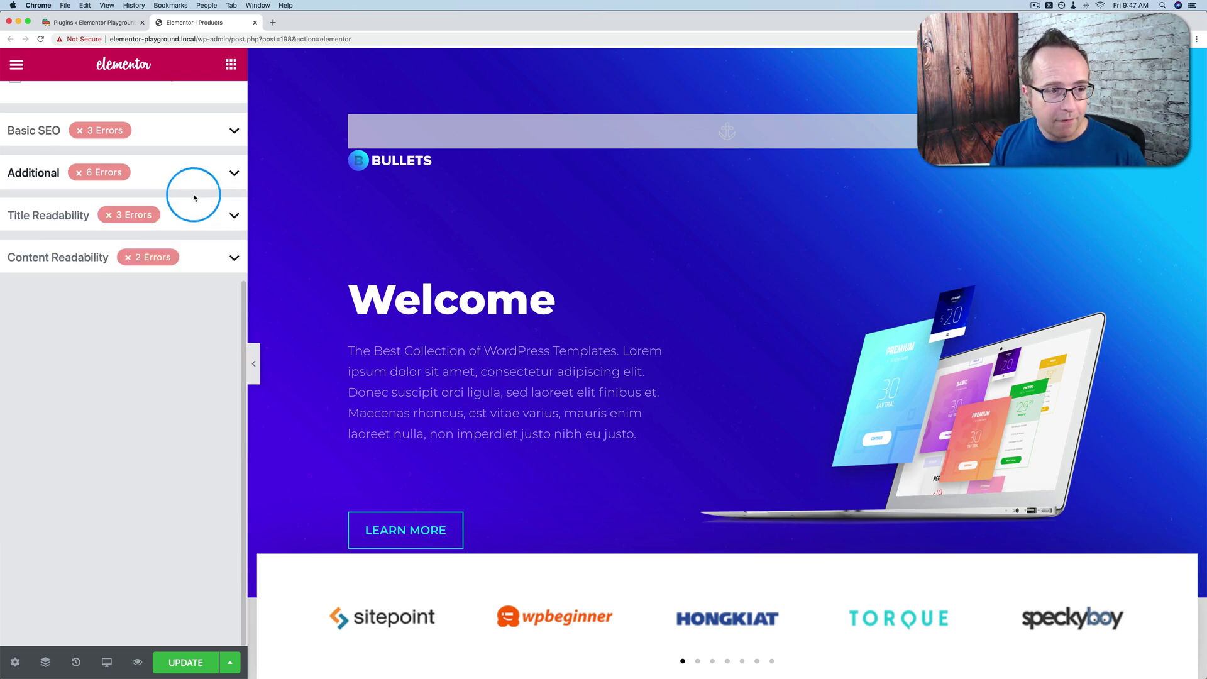
{"action": "left_click", "coordinate": [232, 213]}
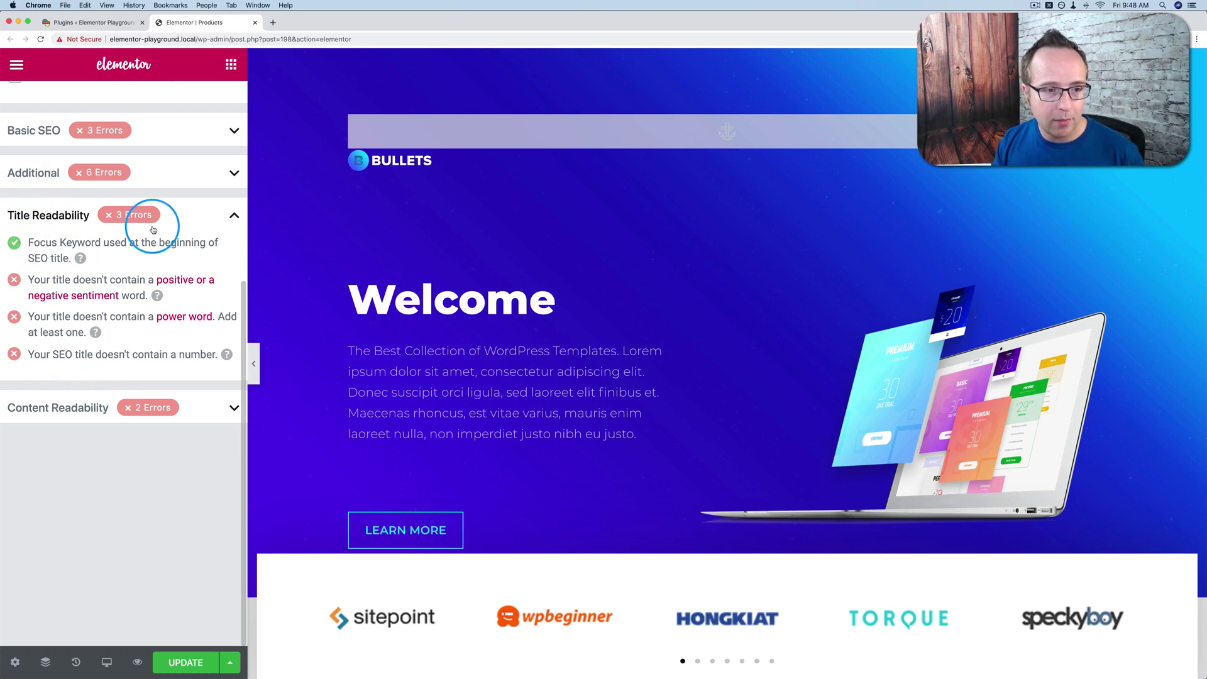
{"action": "left_click", "coordinate": [234, 216]}
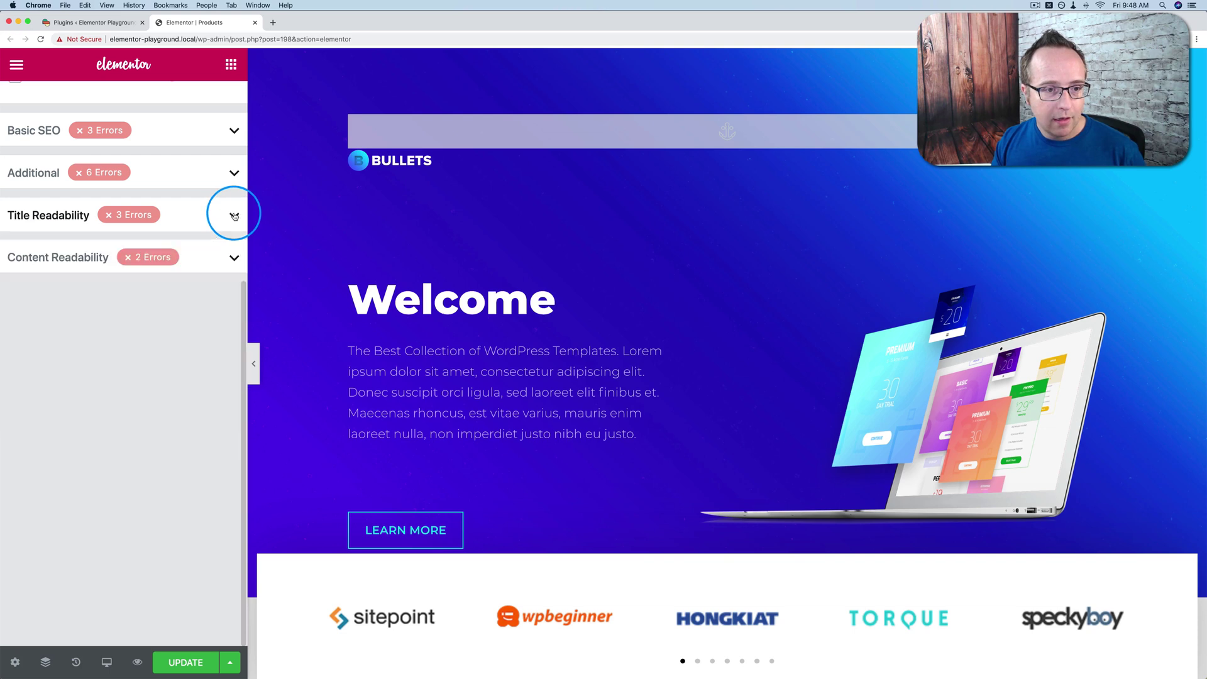
{"action": "left_click", "coordinate": [228, 263]}
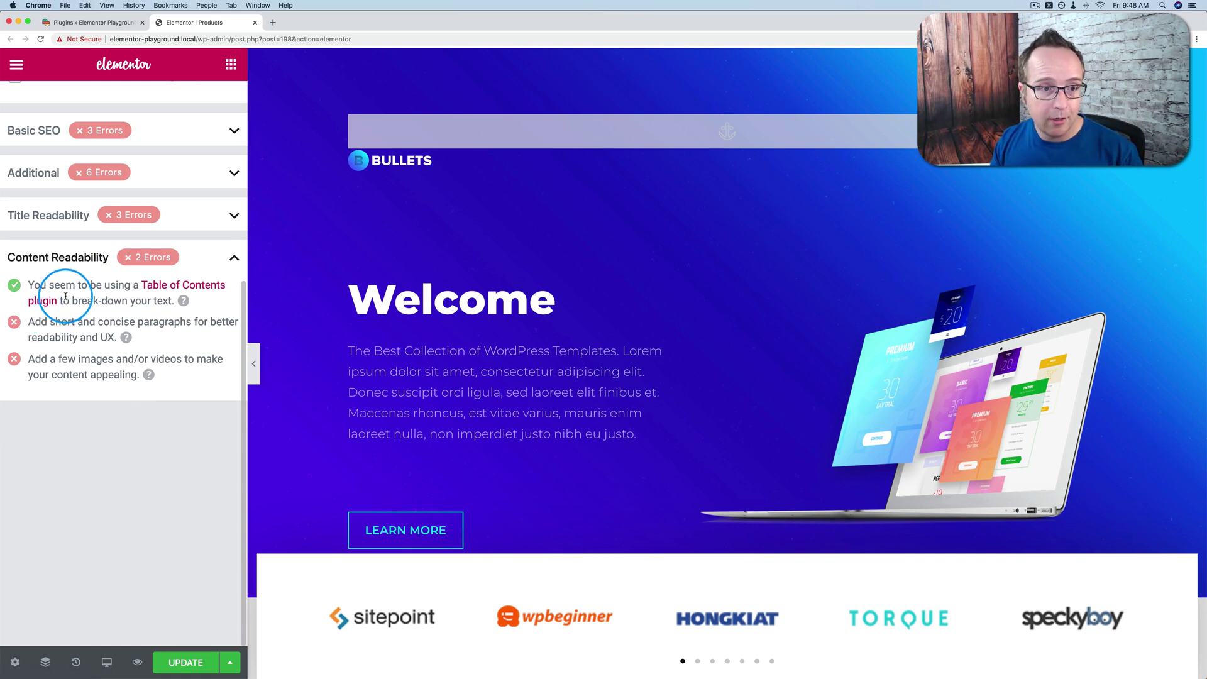
{"action": "scroll", "coordinate": [138, 295], "scroll_direction": "up", "scroll_amount": 5}
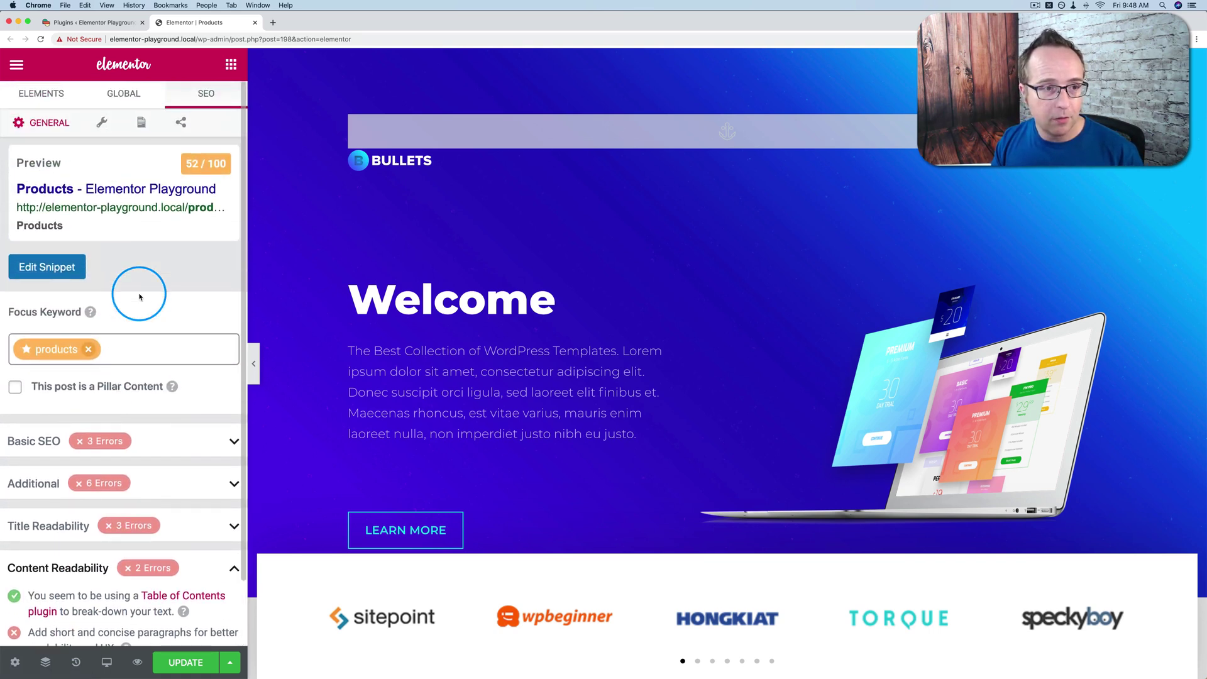
Step: Show the Advanced SEO settings, review Max Snippet, Video and Image Preview help, and select Canonical URL
{"action": "left_click", "coordinate": [101, 122]}
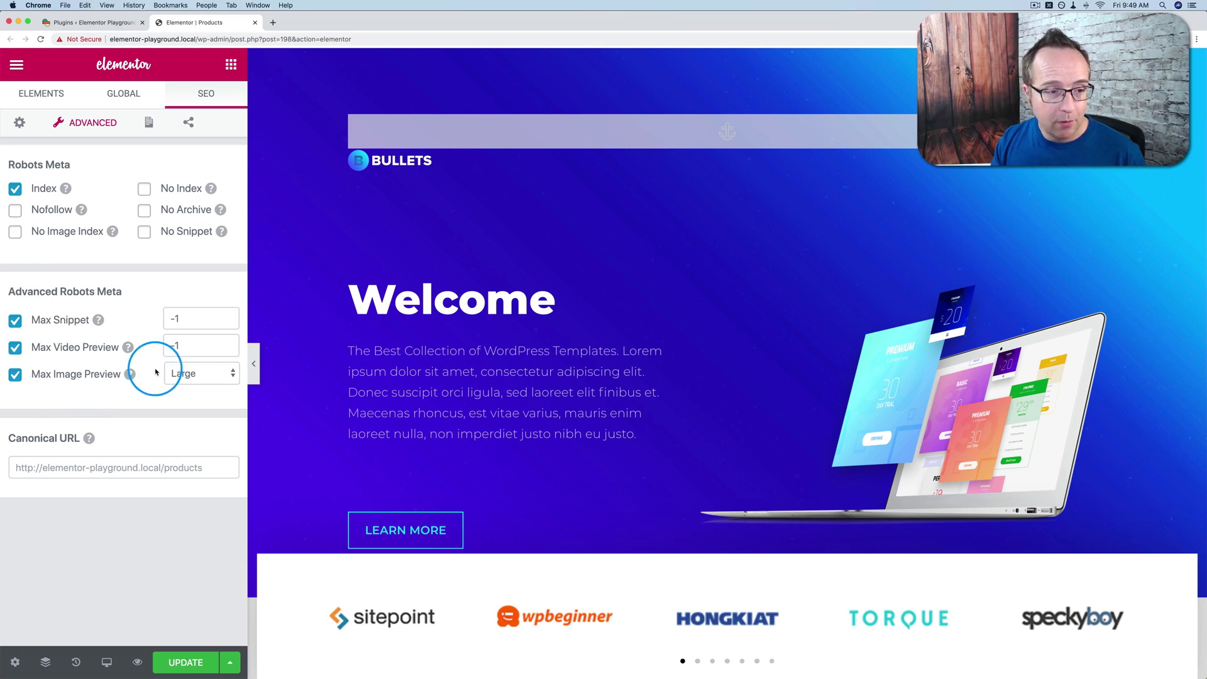
{"action": "left_click", "coordinate": [98, 319]}
{"action": "left_click", "coordinate": [99, 321]}
{"action": "left_click", "coordinate": [99, 319]}
{"action": "left_click", "coordinate": [128, 349]}
{"action": "left_click", "coordinate": [127, 348]}
{"action": "left_click", "coordinate": [128, 375]}
{"action": "left_click", "coordinate": [128, 376]}
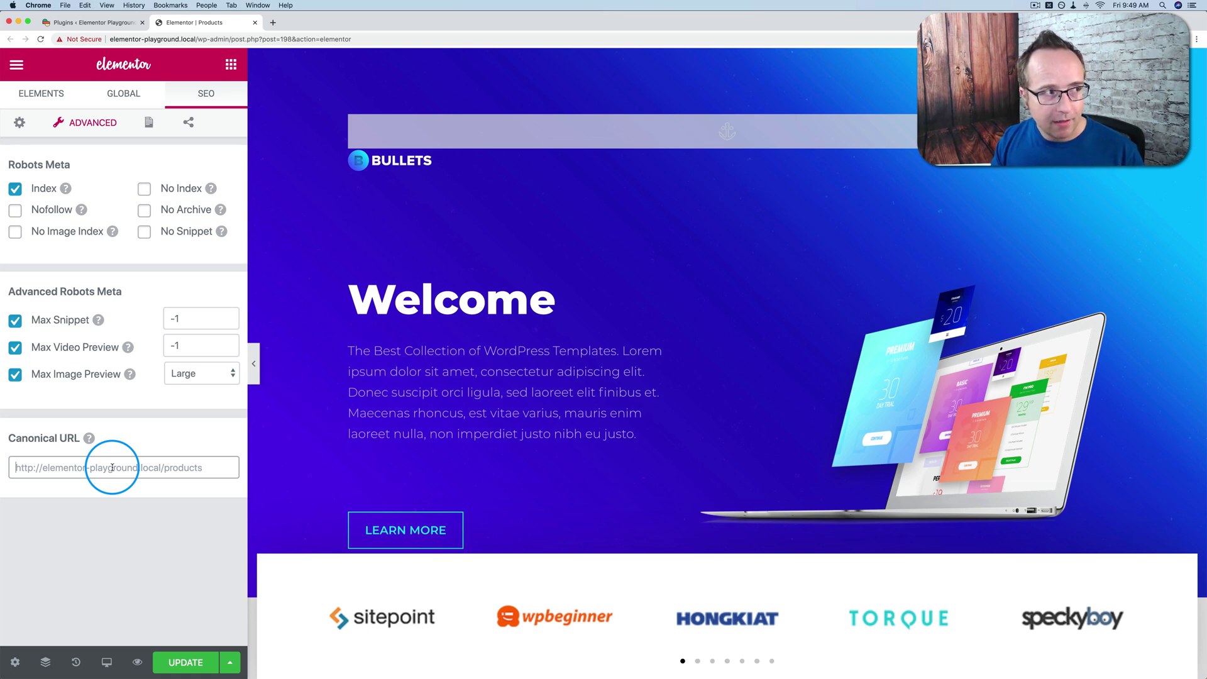
{"action": "left_click", "coordinate": [139, 469]}
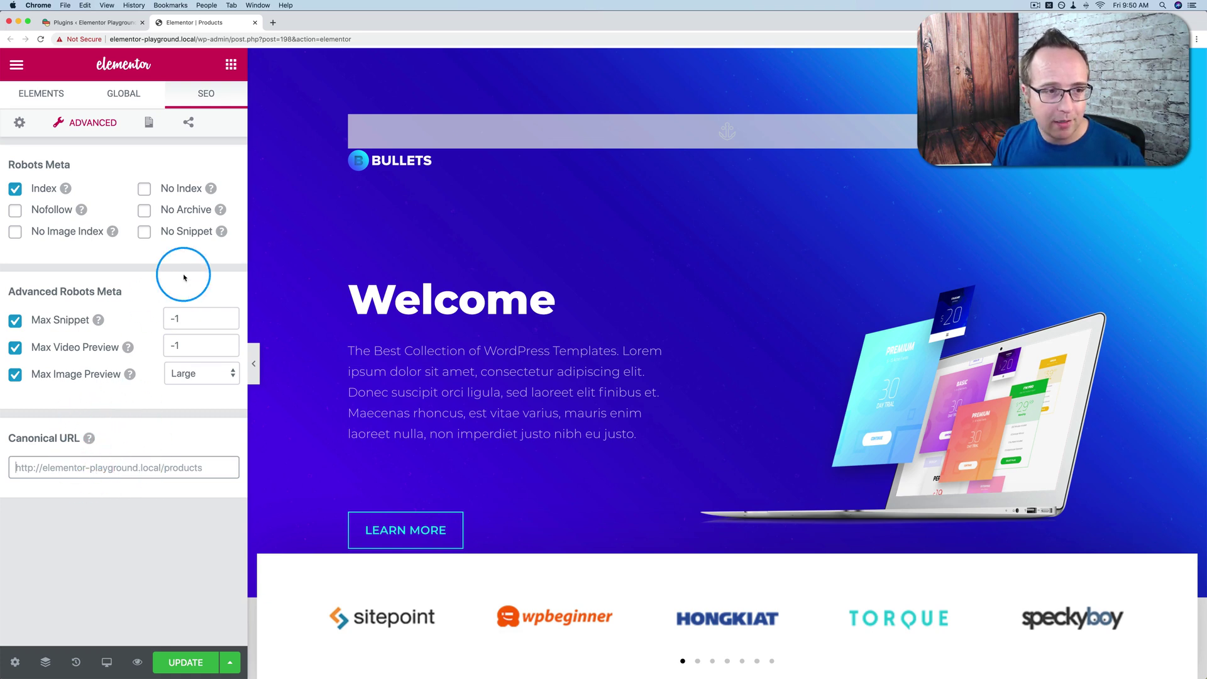
{"action": "left_click", "coordinate": [149, 122]}
{"action": "left_click", "coordinate": [122, 192]}
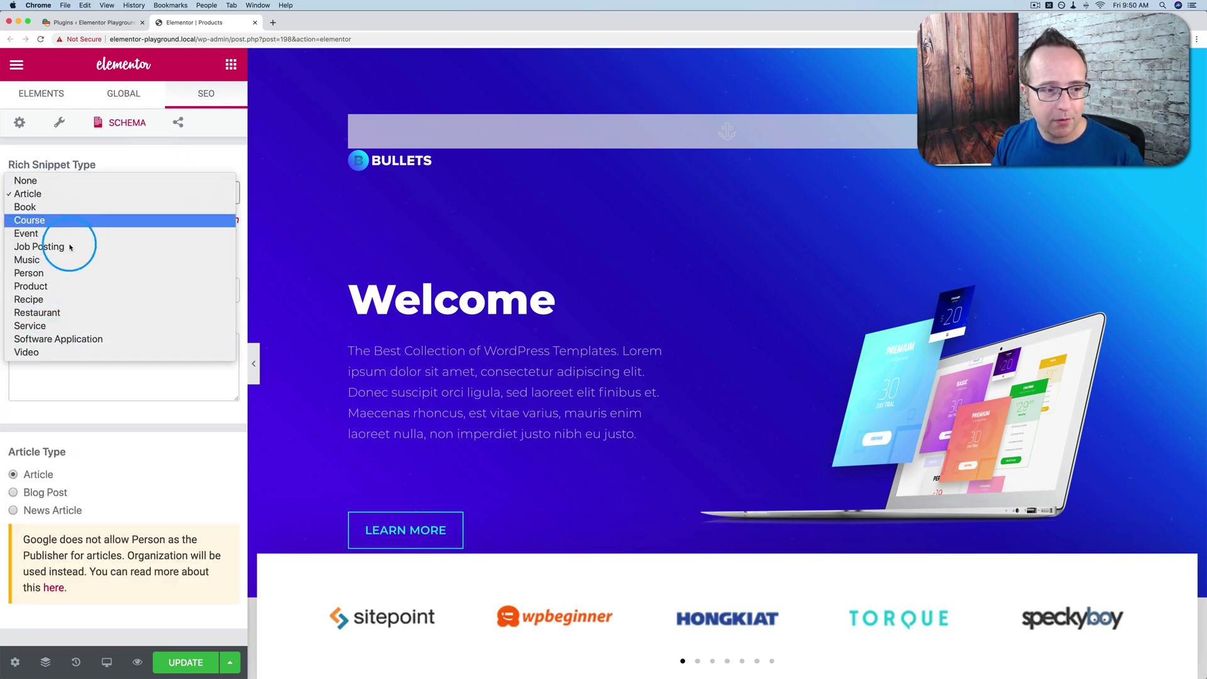
{"action": "left_click", "coordinate": [75, 385]}
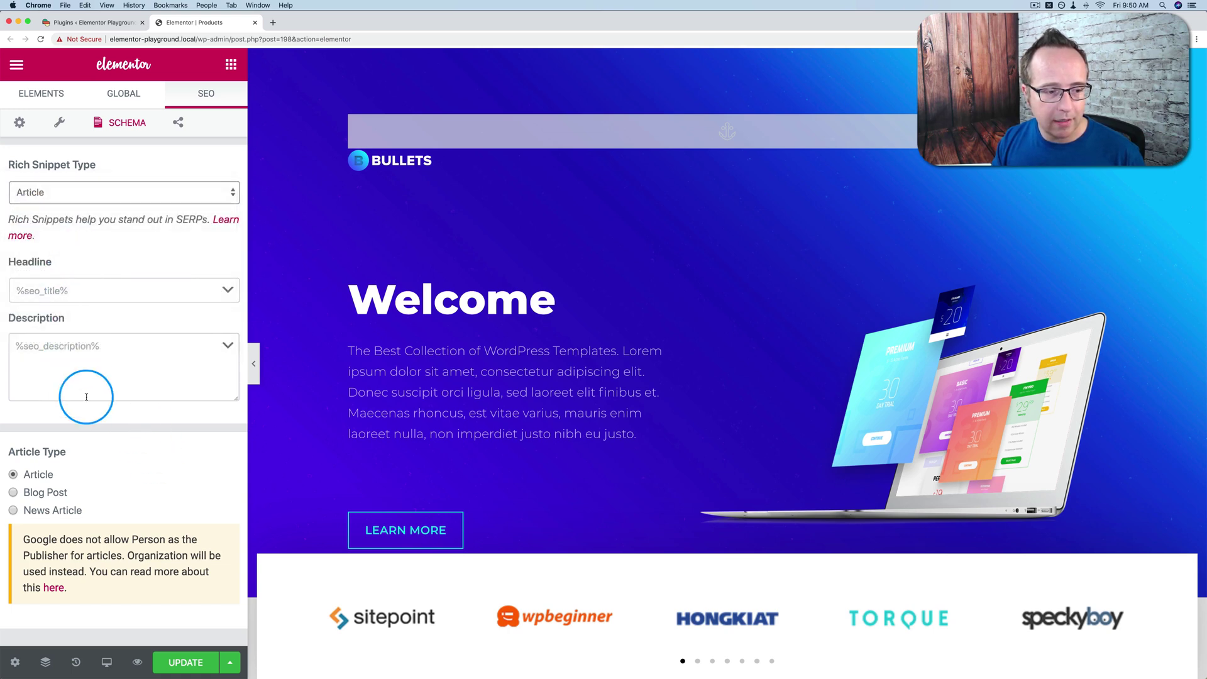
{"action": "left_click", "coordinate": [87, 193]}
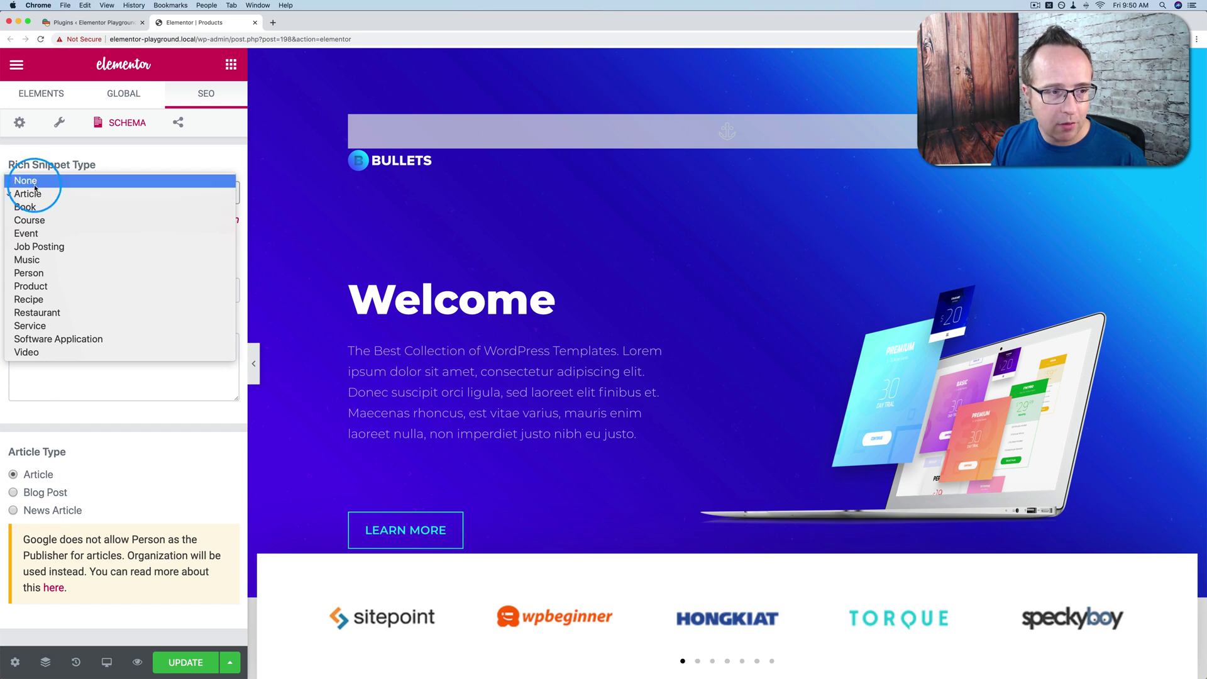
{"action": "left_click", "coordinate": [76, 301]}
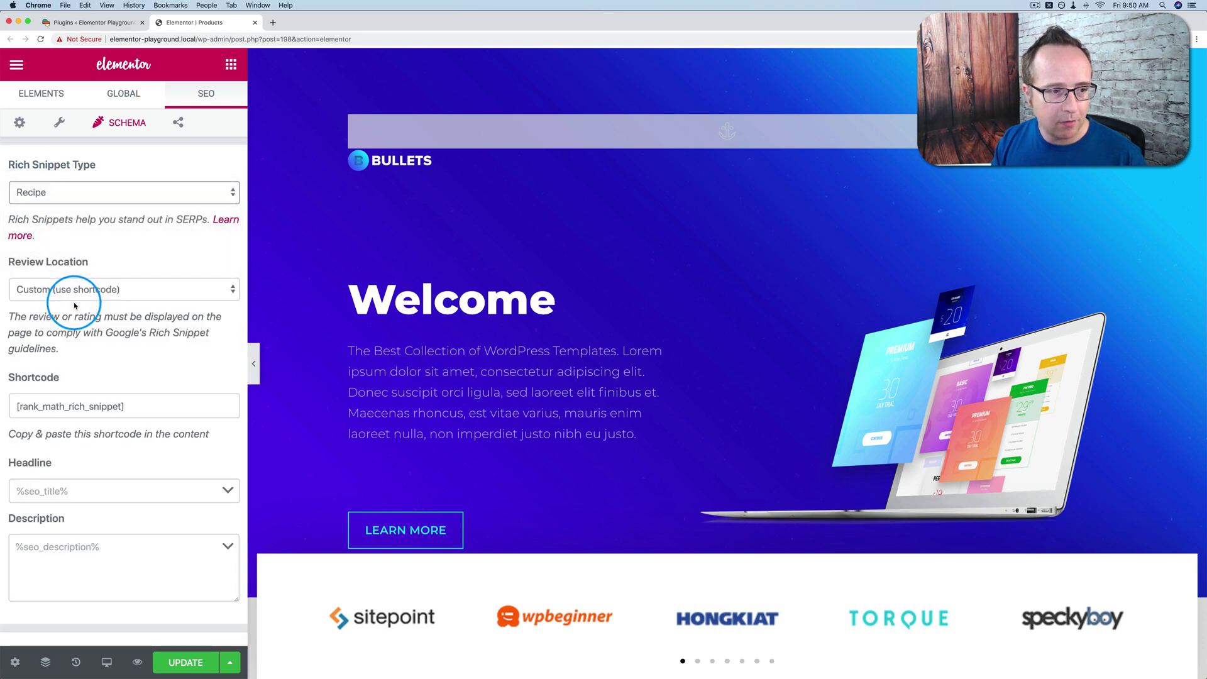
{"action": "scroll", "coordinate": [135, 246], "scroll_direction": "down", "scroll_amount": 5}
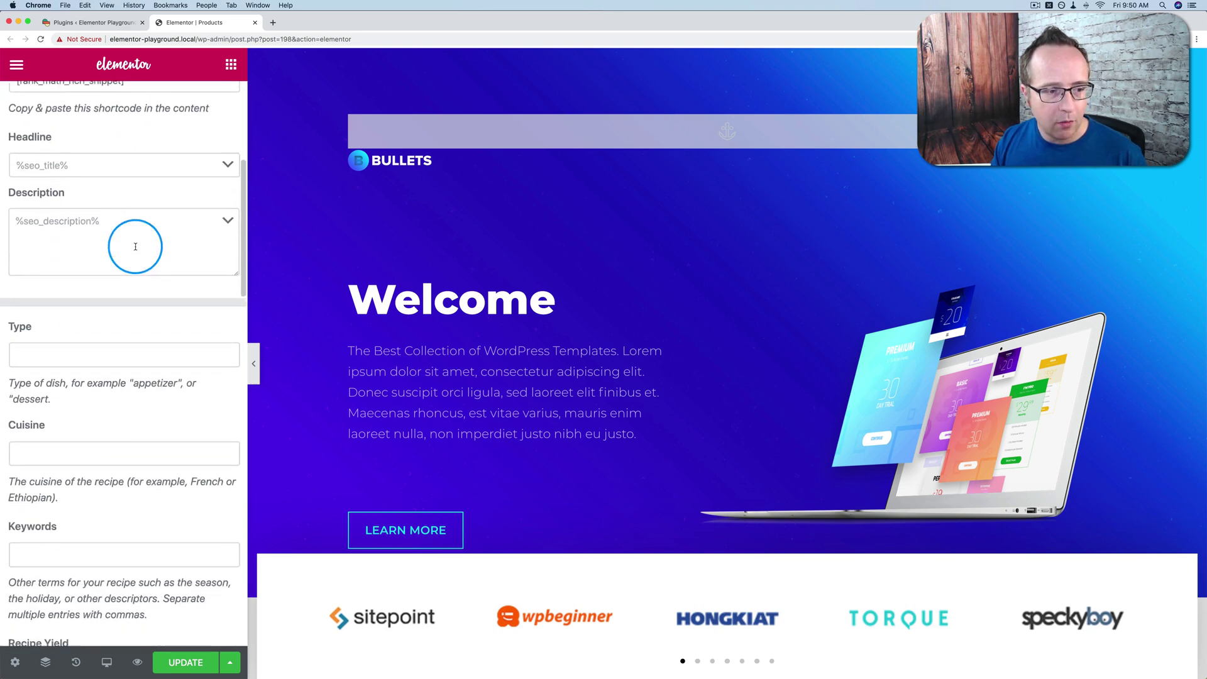
{"action": "scroll", "coordinate": [136, 246], "scroll_direction": "down", "scroll_amount": 10}
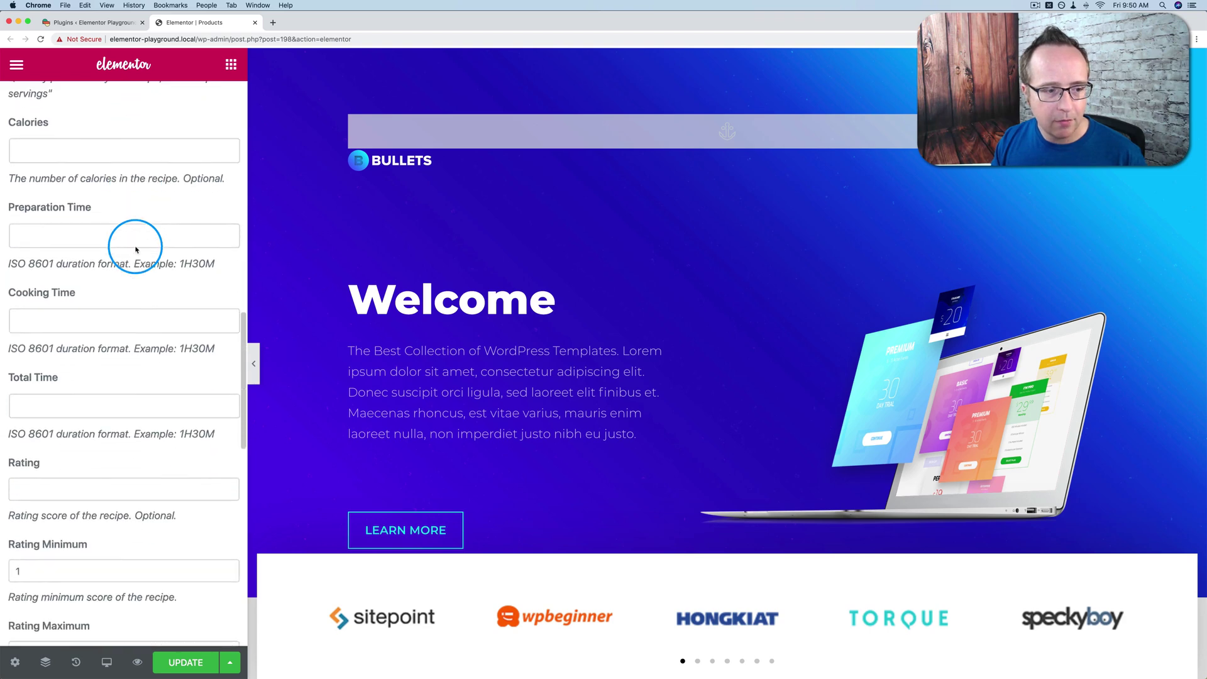
{"action": "scroll", "coordinate": [135, 246], "scroll_direction": "down", "scroll_amount": 11}
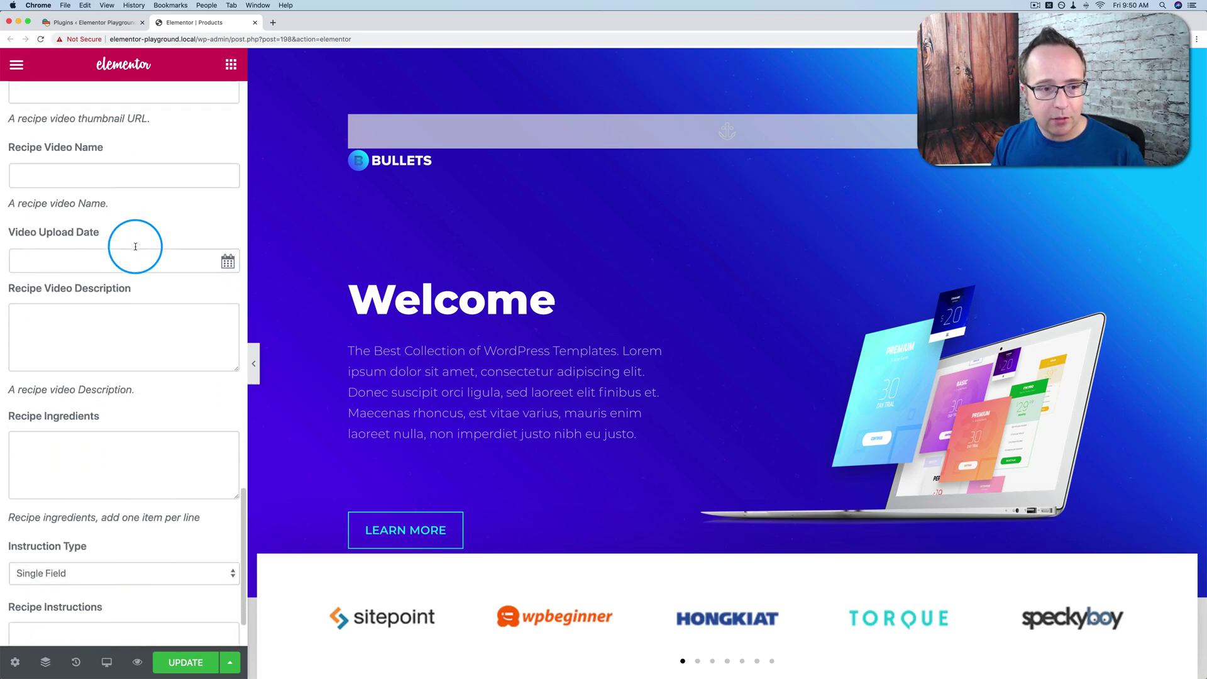
{"action": "scroll", "coordinate": [135, 246], "scroll_direction": "up", "scroll_amount": 20}
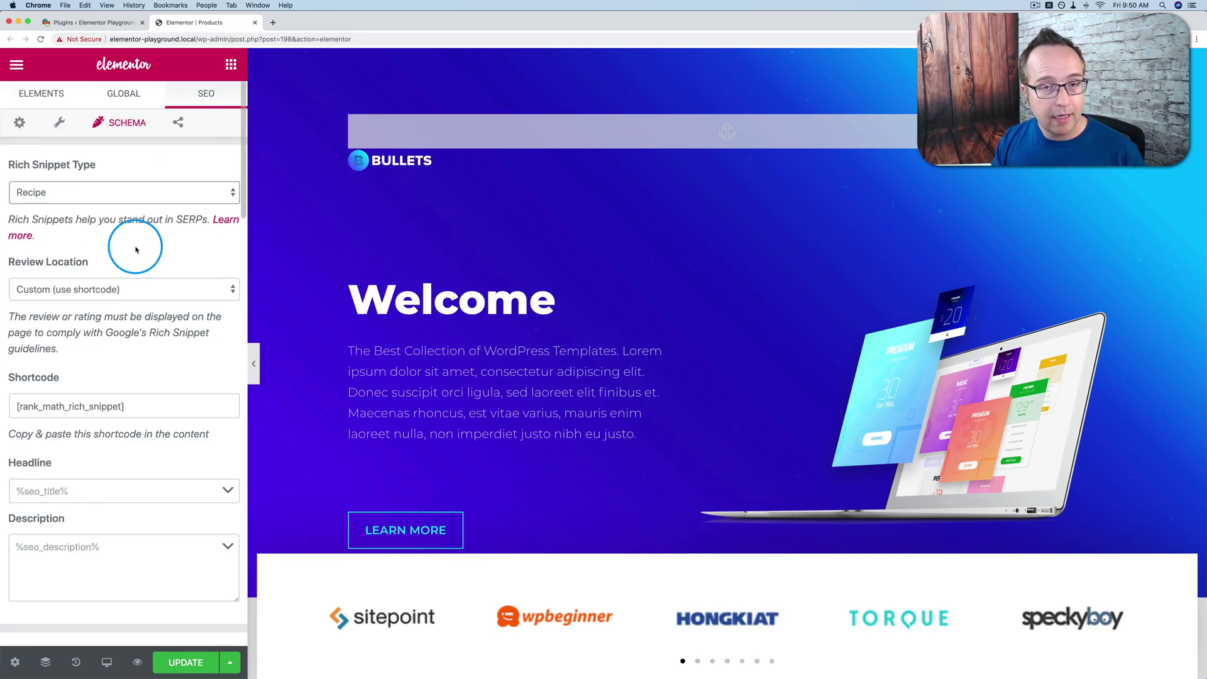
Step: Search Google for 'peanut butter cookie recipe' and highlight the first result's rating and calories
{"action": "left_click", "coordinate": [273, 23]}
{"action": "type", "text": "peantu"}
{"action": "key", "text": "BackSpace"}
{"action": "key", "text": "BackSpace"}
{"action": "type", "text": "ut butter cookie re"}
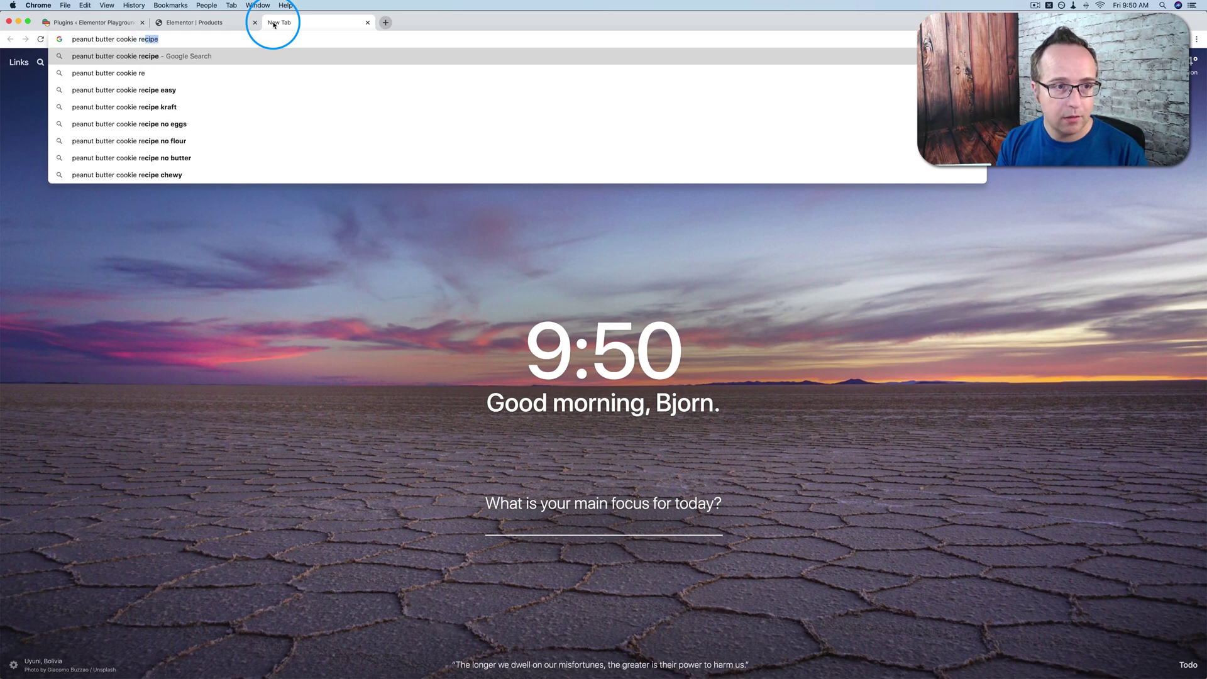
{"action": "key", "text": "Return"}
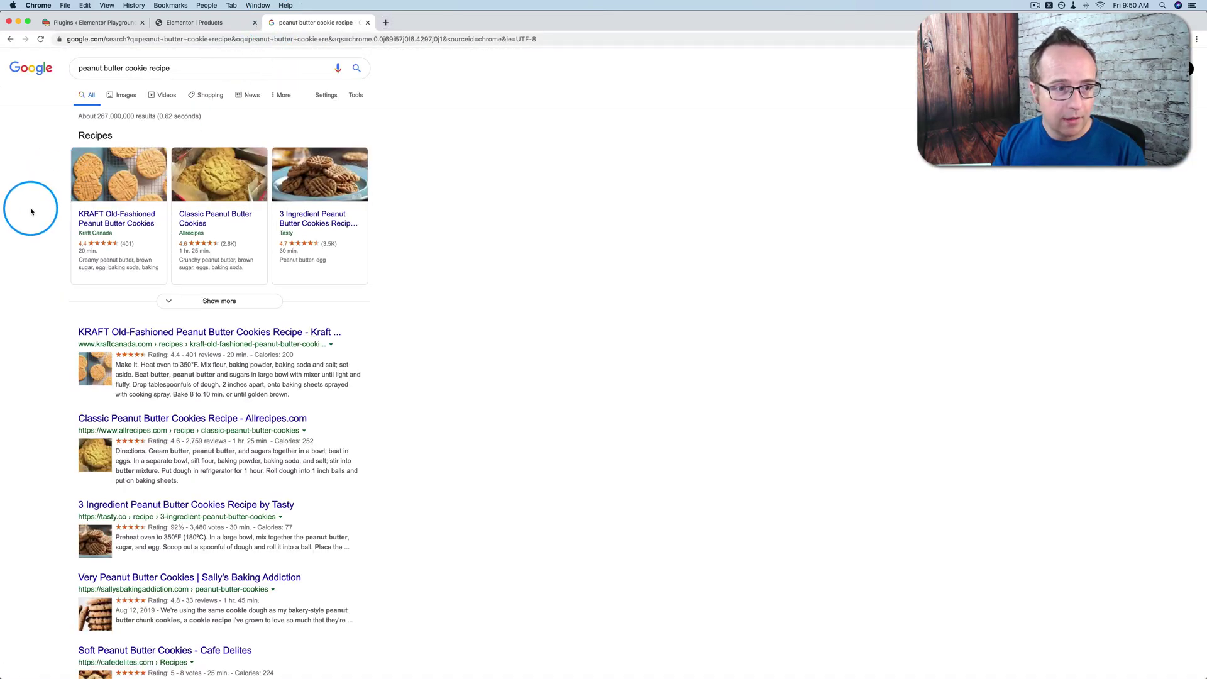
{"action": "scroll", "coordinate": [31, 211], "scroll_direction": "down", "scroll_amount": 1}
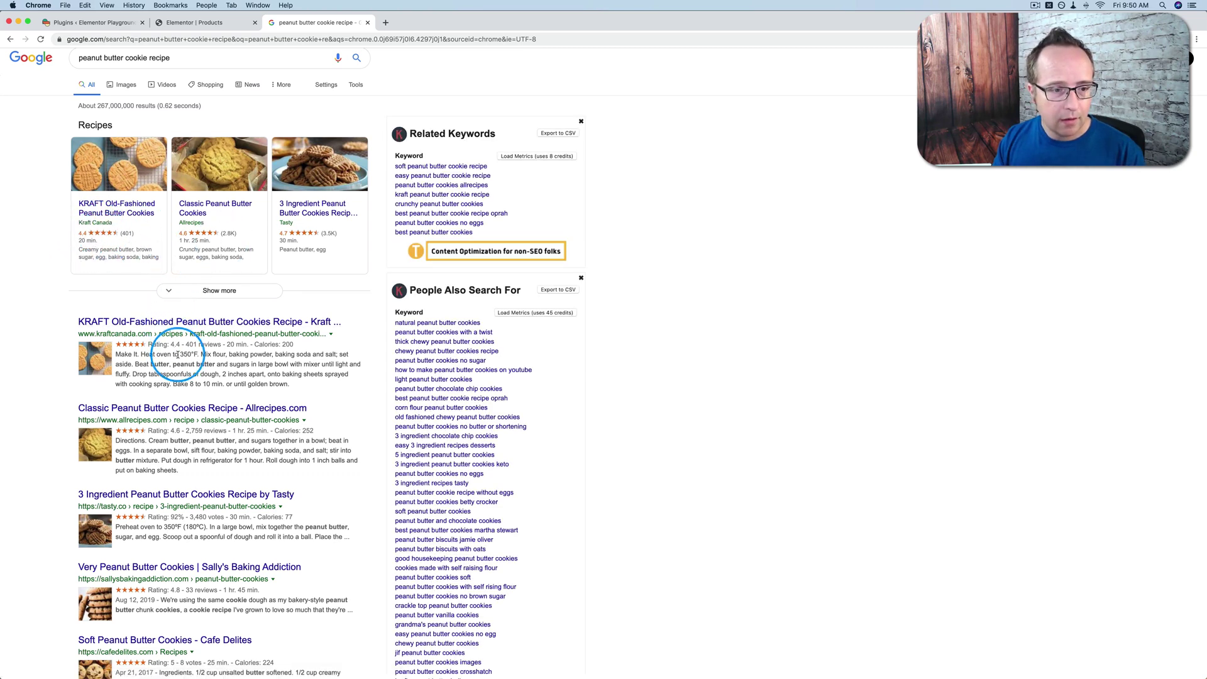
{"action": "left_click_drag", "start_coordinate": [186, 345], "coordinate": [310, 349]}
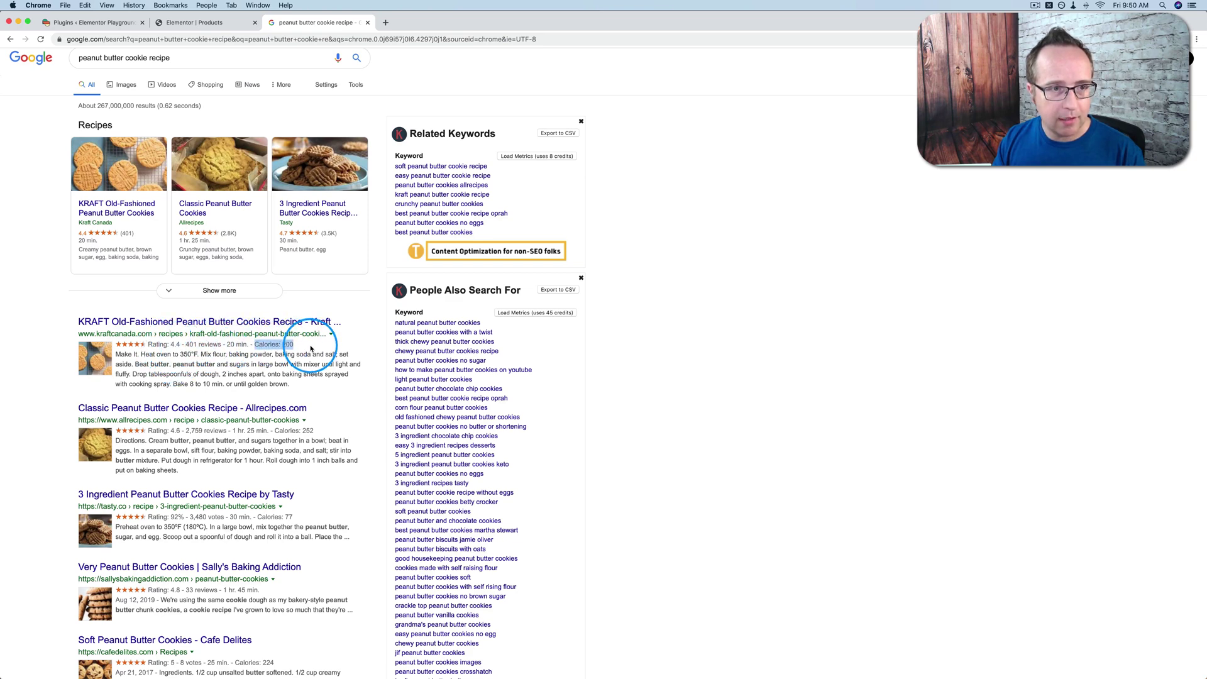
Step: Check the Recipe schema fields against Google's cookie results, then list the Rich Snippet Type options
{"action": "left_click", "coordinate": [174, 24]}
{"action": "scroll", "coordinate": [103, 263], "scroll_direction": "down", "scroll_amount": 10}
{"action": "scroll", "coordinate": [103, 263], "scroll_direction": "down", "scroll_amount": 5}
{"action": "scroll", "coordinate": [44, 265], "scroll_direction": "down", "scroll_amount": 3}
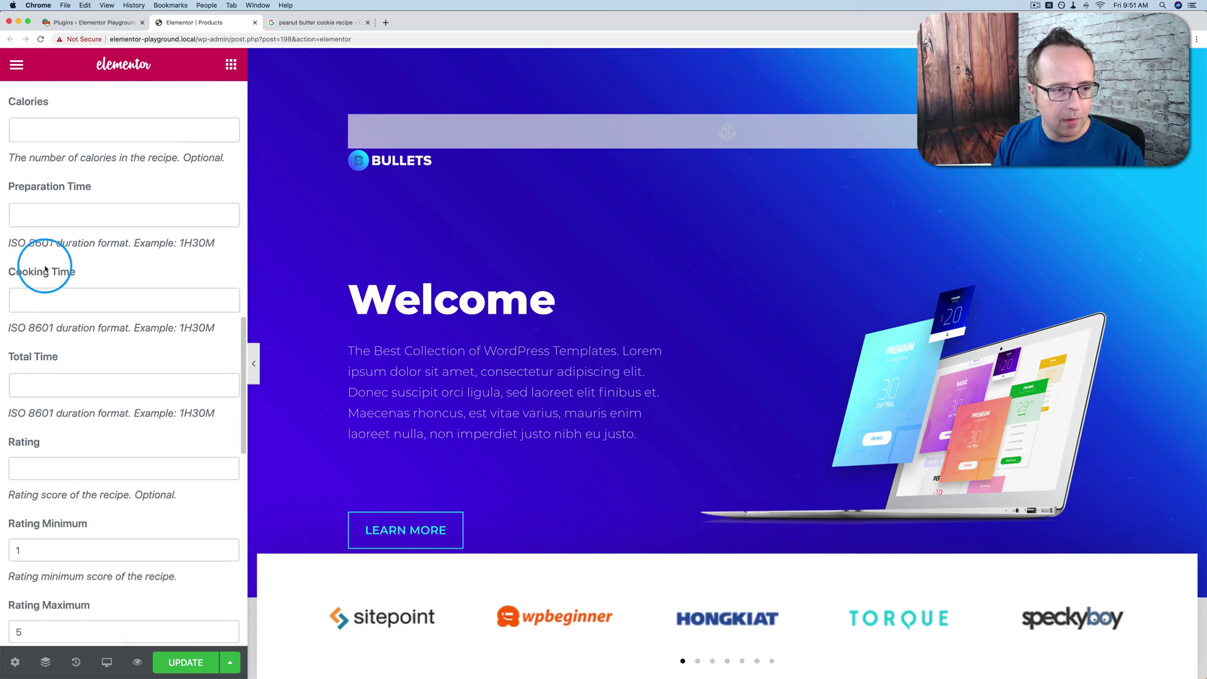
{"action": "scroll", "coordinate": [79, 275], "scroll_direction": "down", "scroll_amount": 6}
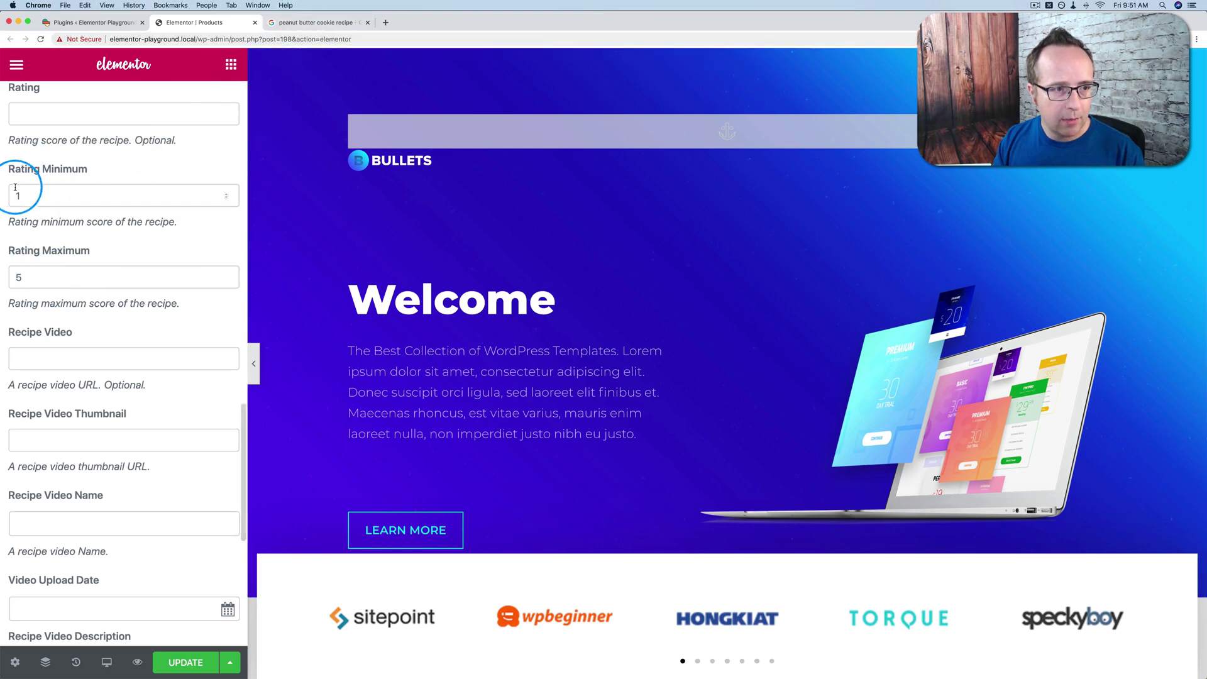
{"action": "left_click", "coordinate": [310, 22]}
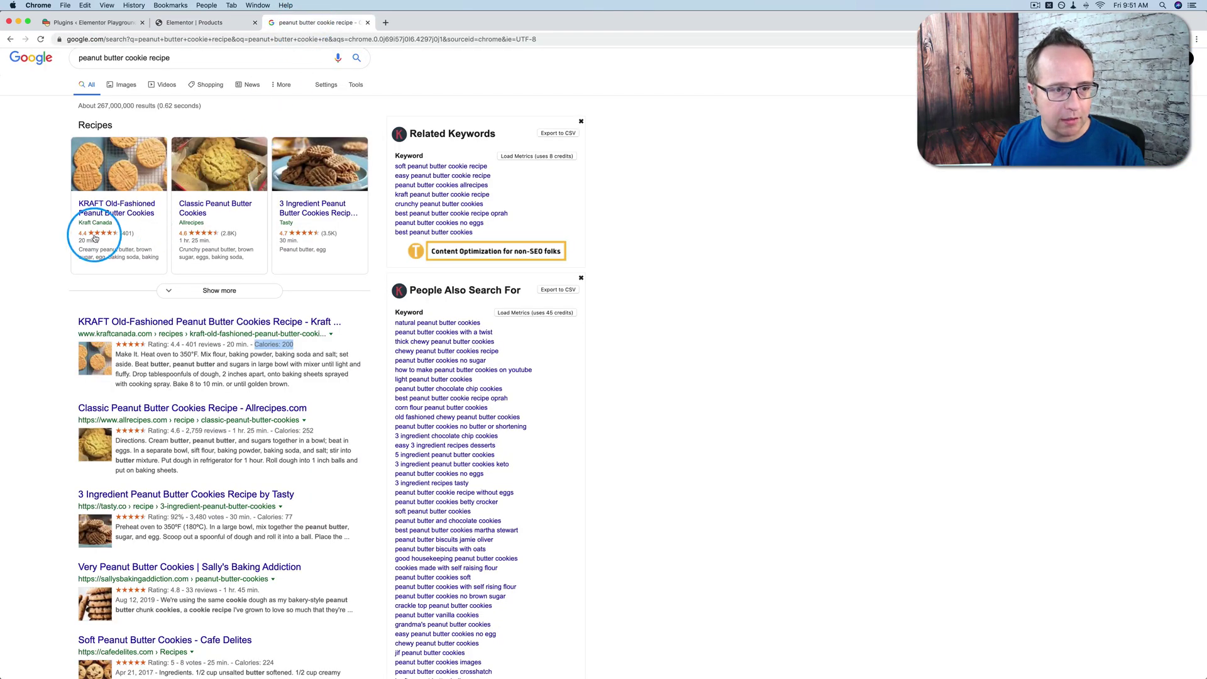
{"action": "left_click", "coordinate": [239, 23]}
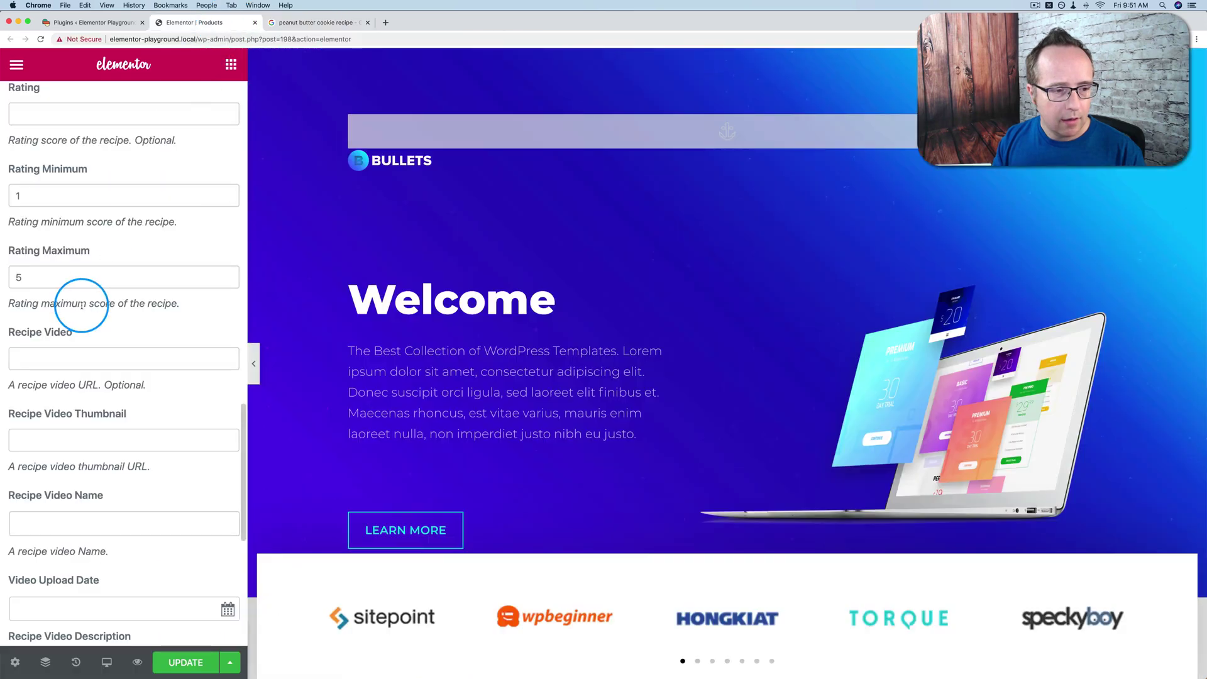
{"action": "scroll", "coordinate": [81, 305], "scroll_direction": "down", "scroll_amount": 3}
{"action": "scroll", "coordinate": [81, 306], "scroll_direction": "down", "scroll_amount": 7}
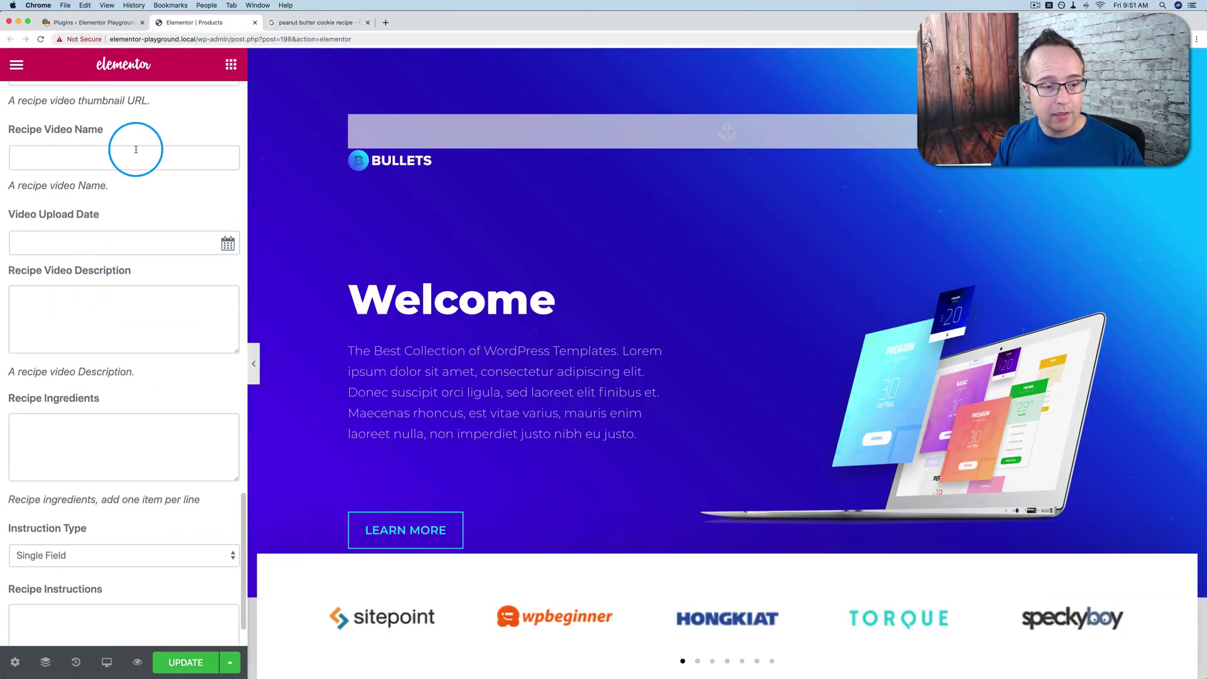
{"action": "left_click", "coordinate": [311, 22]}
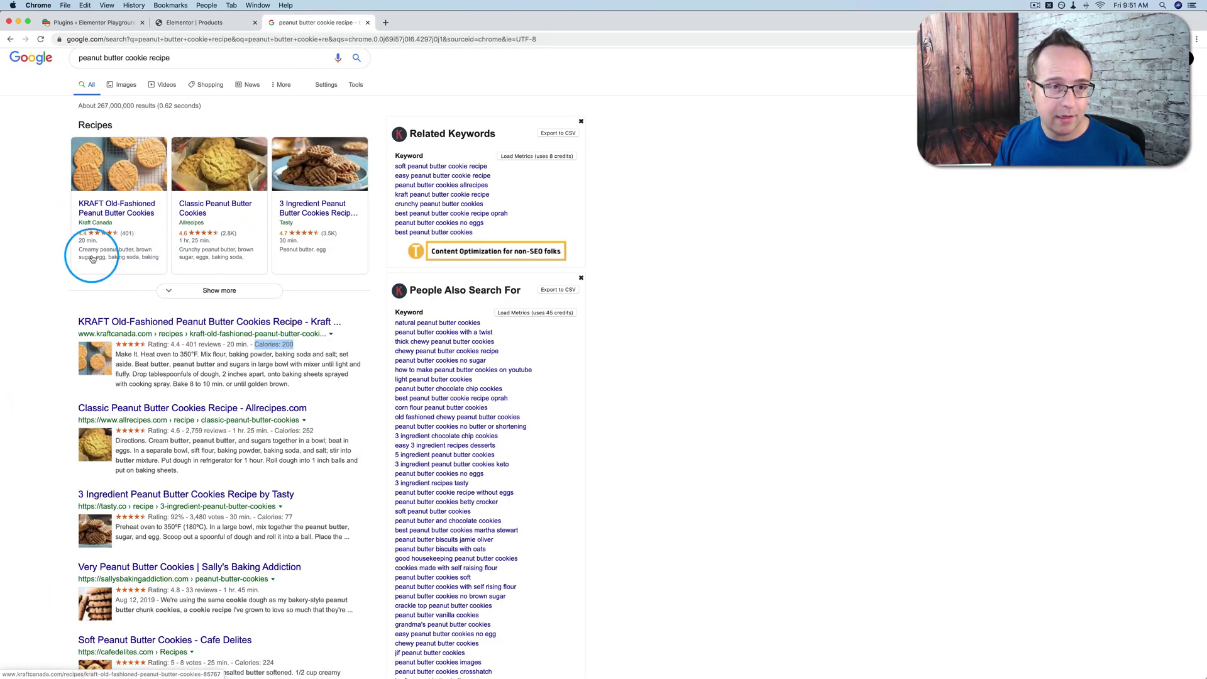
{"action": "left_click", "coordinate": [200, 22]}
{"action": "scroll", "coordinate": [163, 93], "scroll_direction": "up", "scroll_amount": 20}
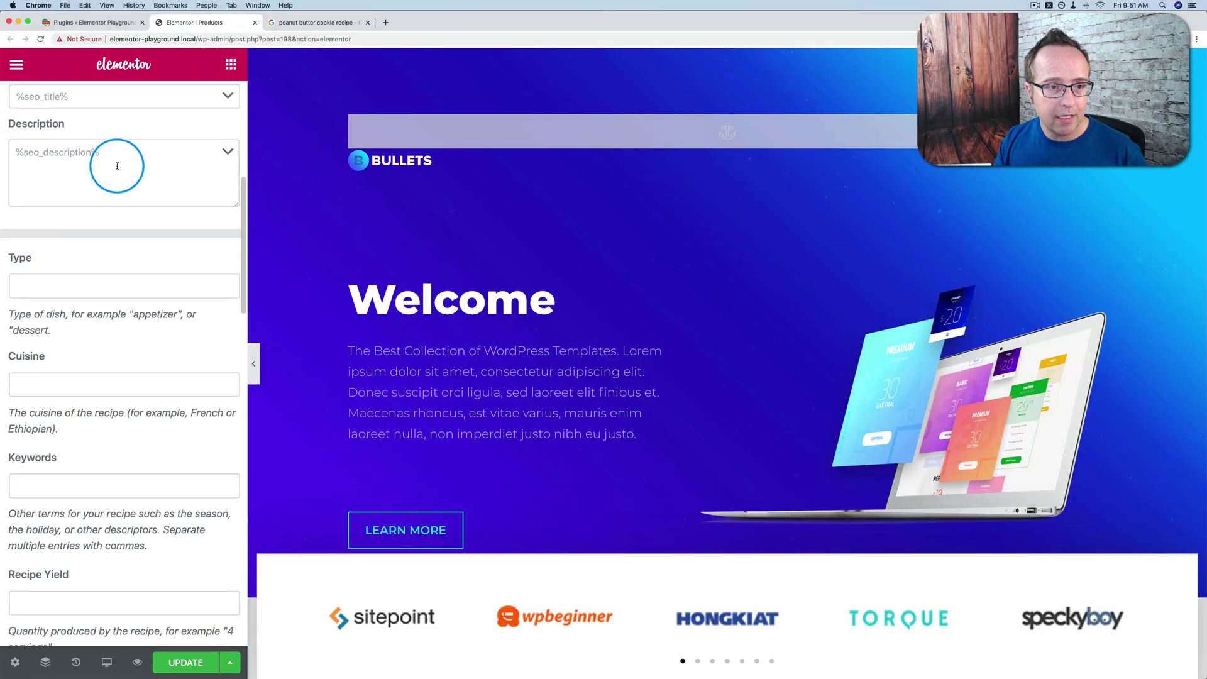
{"action": "left_click", "coordinate": [107, 195]}
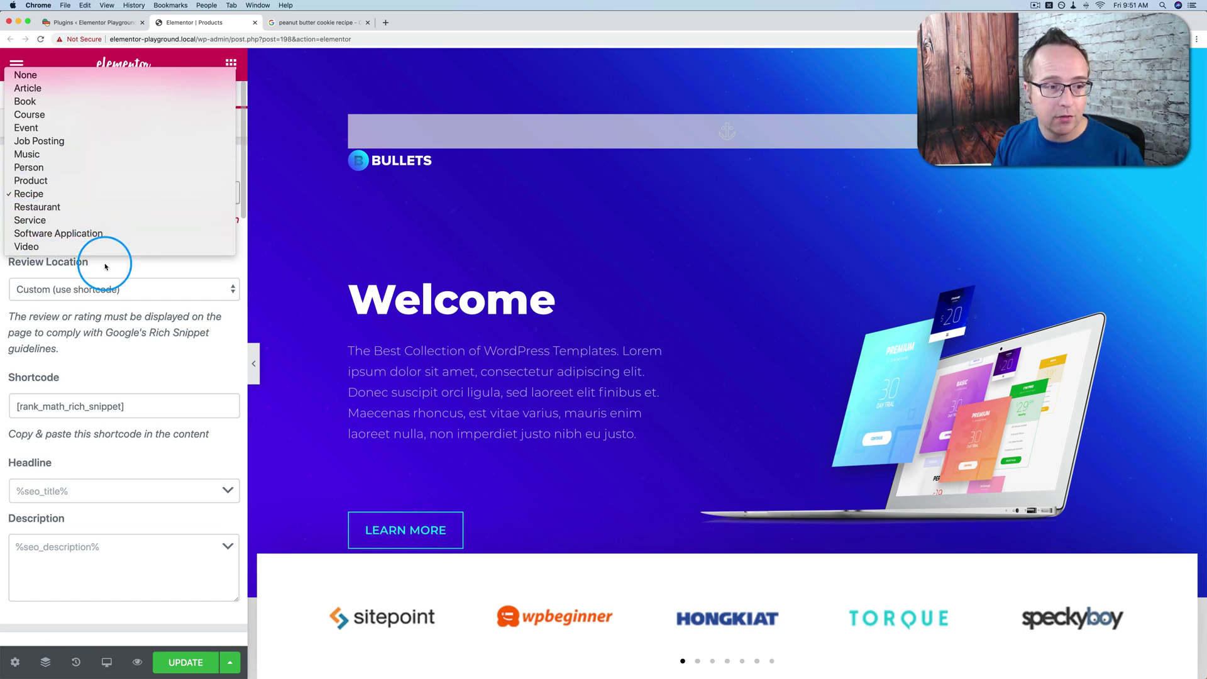
Step: Keep Recipe as the schema type and open the search snippet preview editor
{"action": "left_click", "coordinate": [105, 265]}
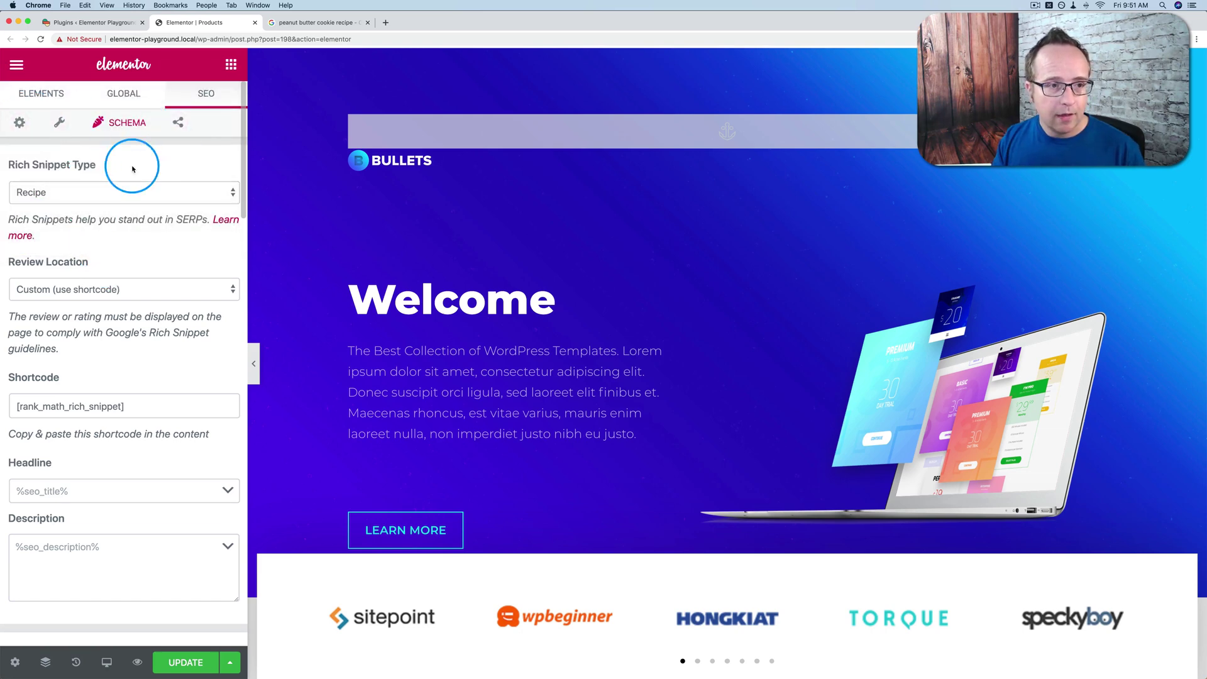
{"action": "left_click", "coordinate": [179, 124]}
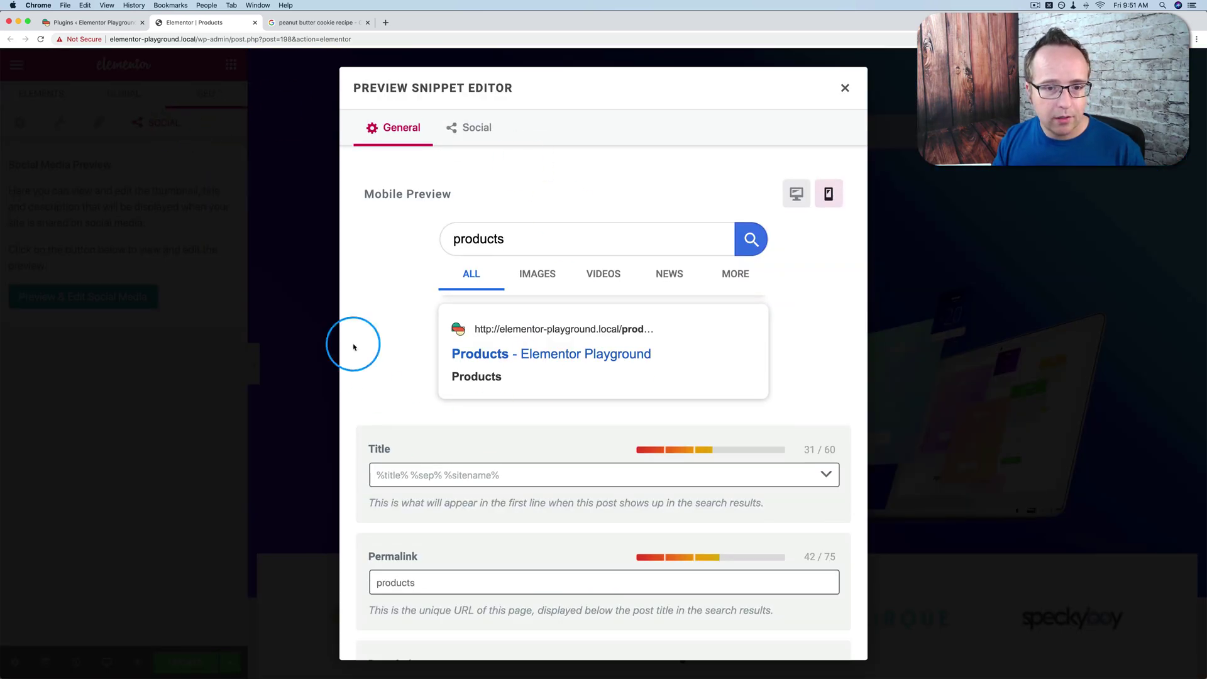
{"action": "scroll", "coordinate": [462, 403], "scroll_direction": "down", "scroll_amount": 3}
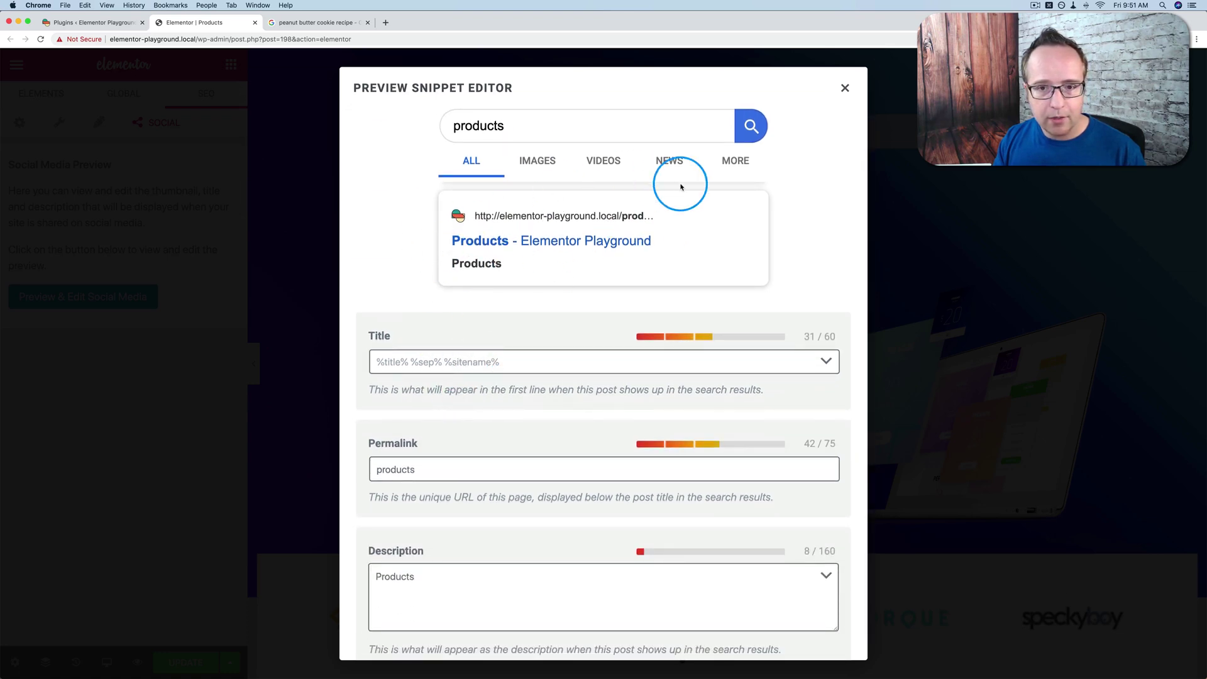
{"action": "scroll", "coordinate": [681, 186], "scroll_direction": "up", "scroll_amount": 1}
{"action": "scroll", "coordinate": [681, 187], "scroll_direction": "up", "scroll_amount": 2}
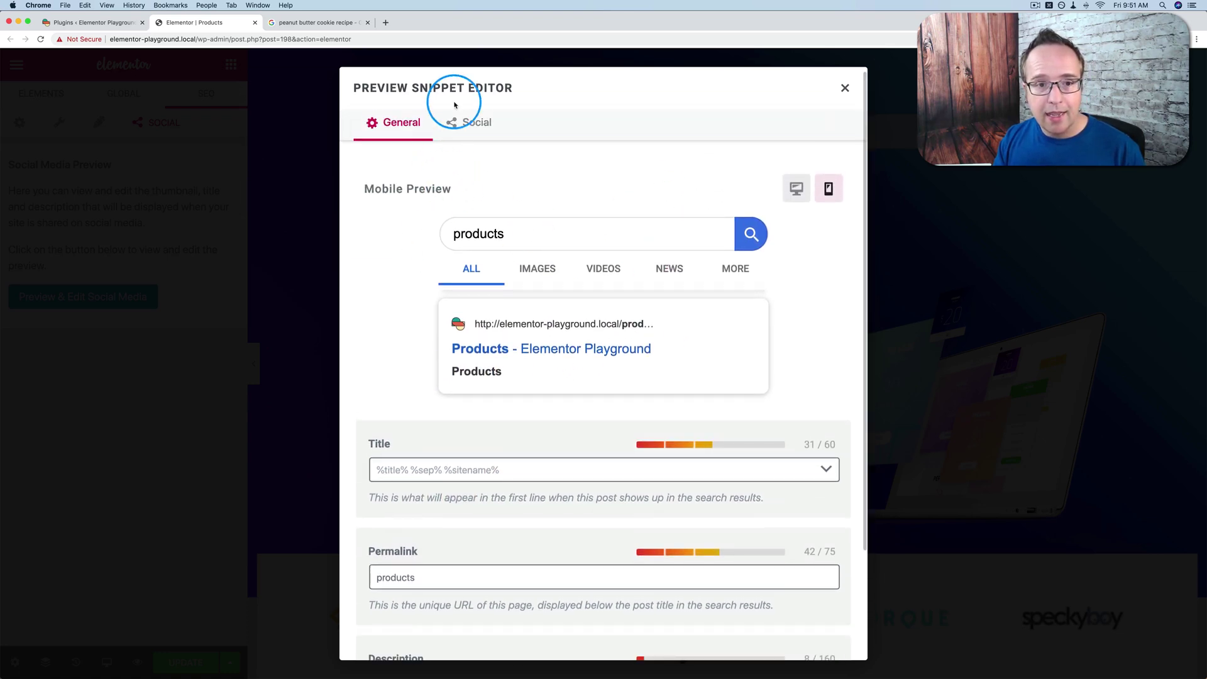
Step: Review the Social, Twitter, Facebook and General snippet previews, then close the editor
{"action": "left_click", "coordinate": [469, 123]}
{"action": "left_click", "coordinate": [672, 189]}
{"action": "left_click", "coordinate": [572, 196]}
{"action": "left_click", "coordinate": [386, 124]}
{"action": "scroll", "coordinate": [377, 299], "scroll_direction": "down", "scroll_amount": 3}
{"action": "left_click", "coordinate": [844, 88]}
Step: Show the General SEO settings with focus keyword 'products' and its passing Basic SEO checks
{"action": "left_click", "coordinate": [20, 122]}
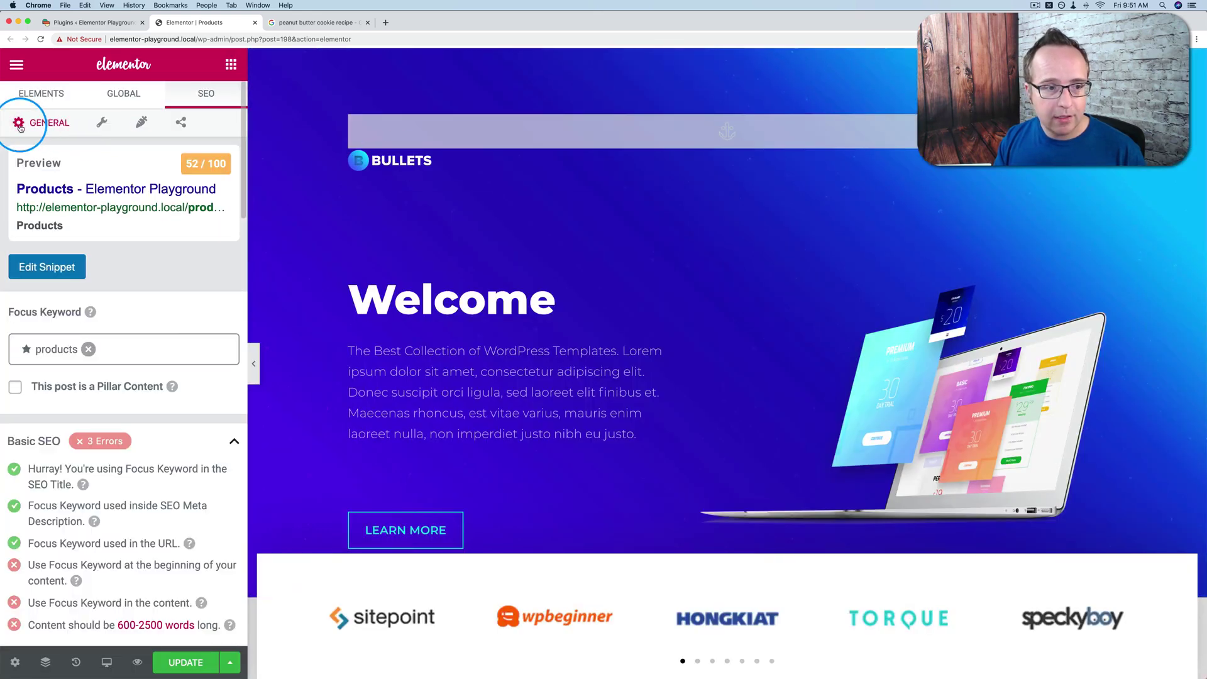